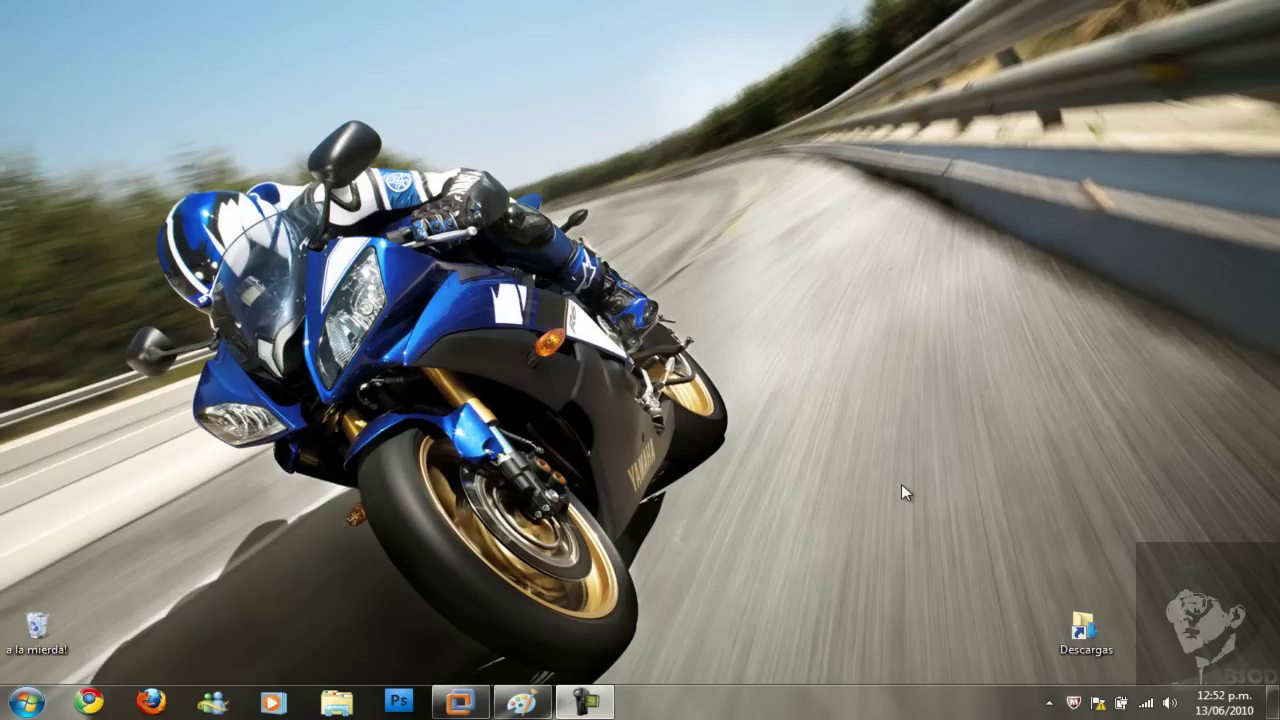
Put away the disk diagram in Paint and bring up Computer Management in the Windows 7 virtual machine
left_click(522, 702)
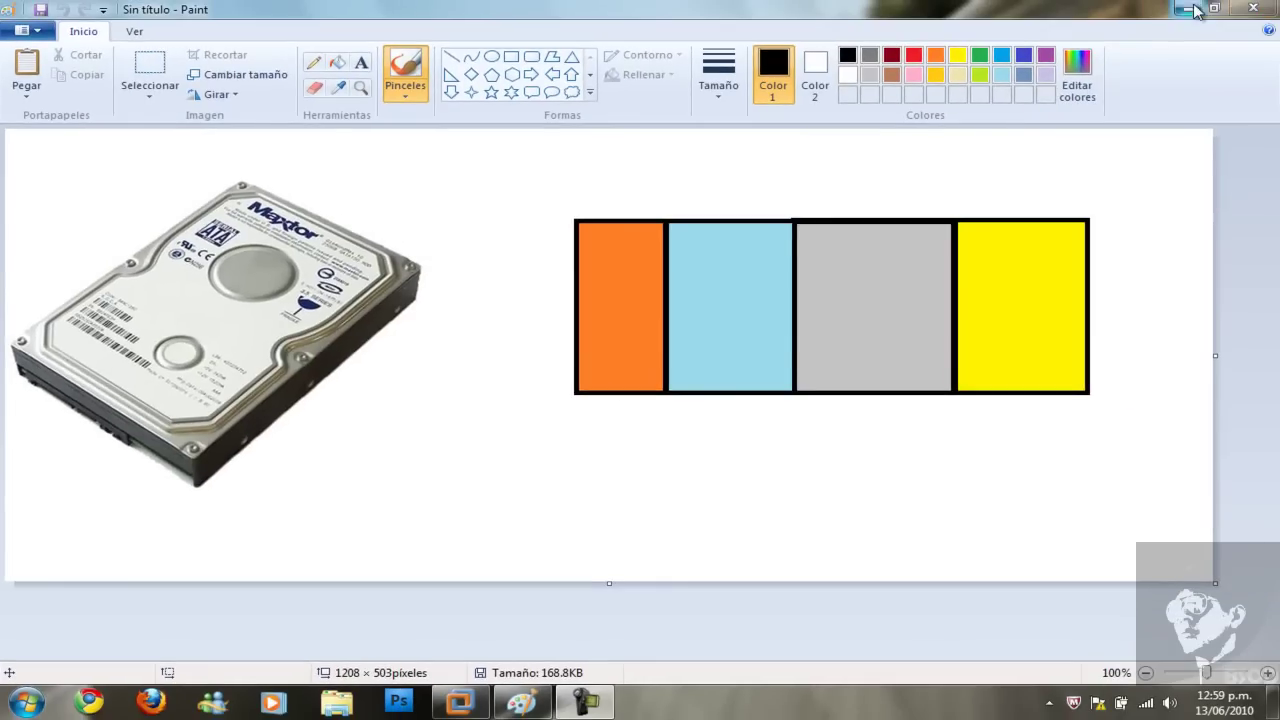
left_click(1189, 9)
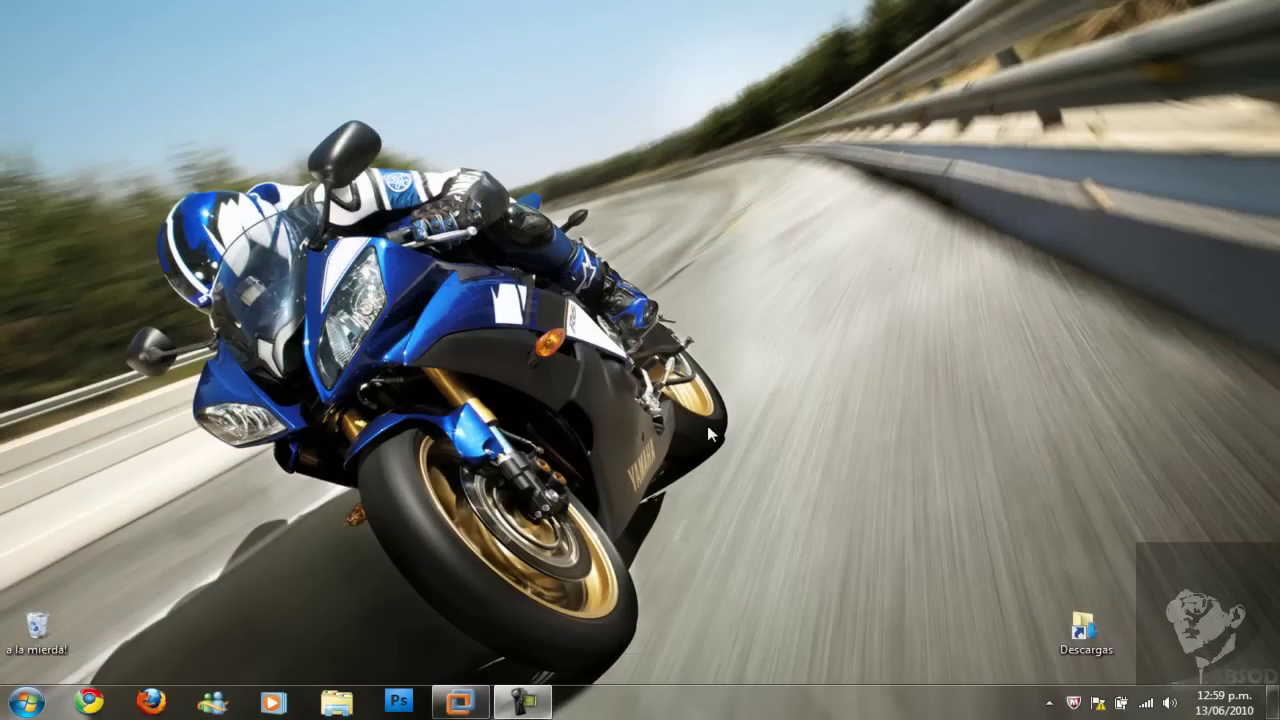
left_click(440, 703)
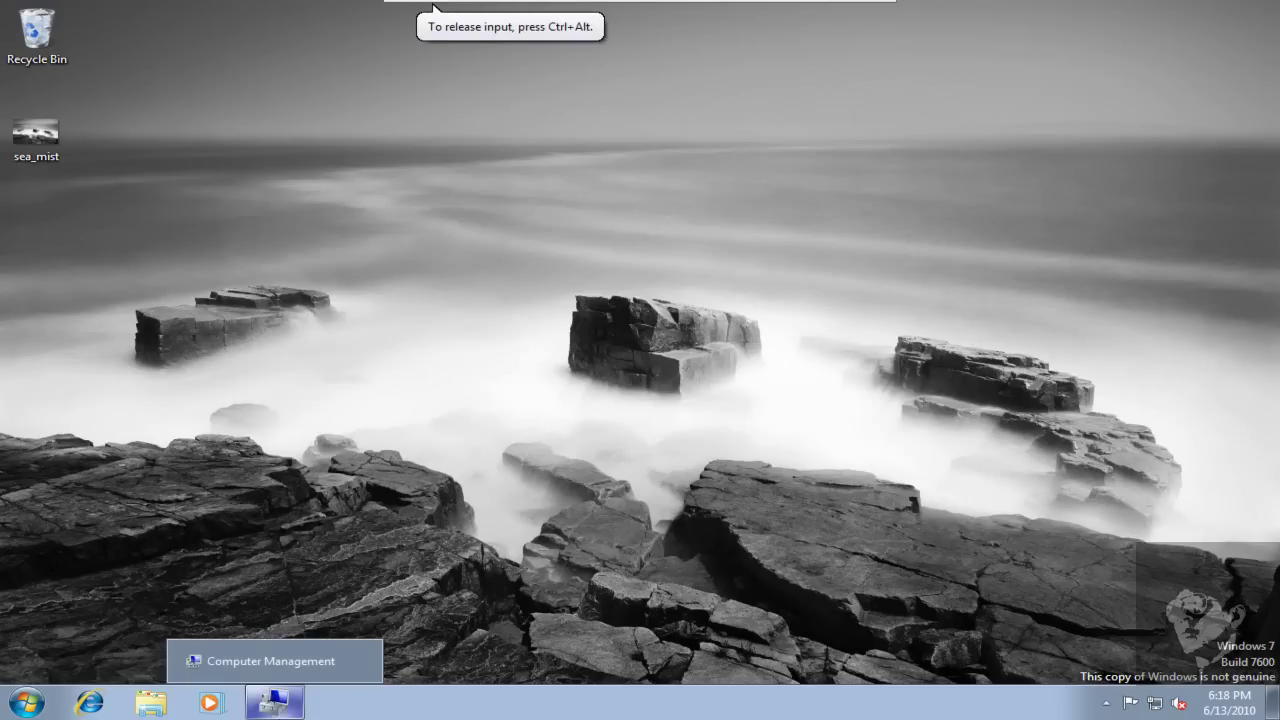
left_click(275, 703)
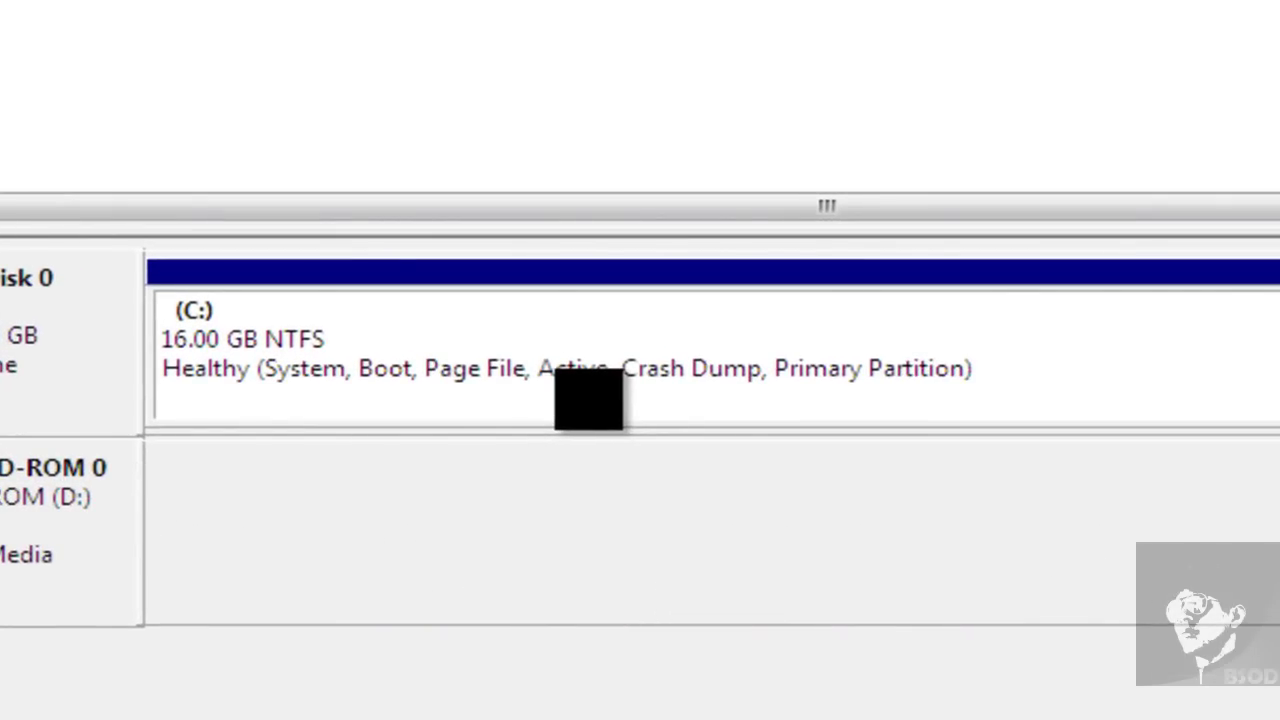
Shrink the C: volume on Disk 0 by 4096 MB
right_click(439, 317)
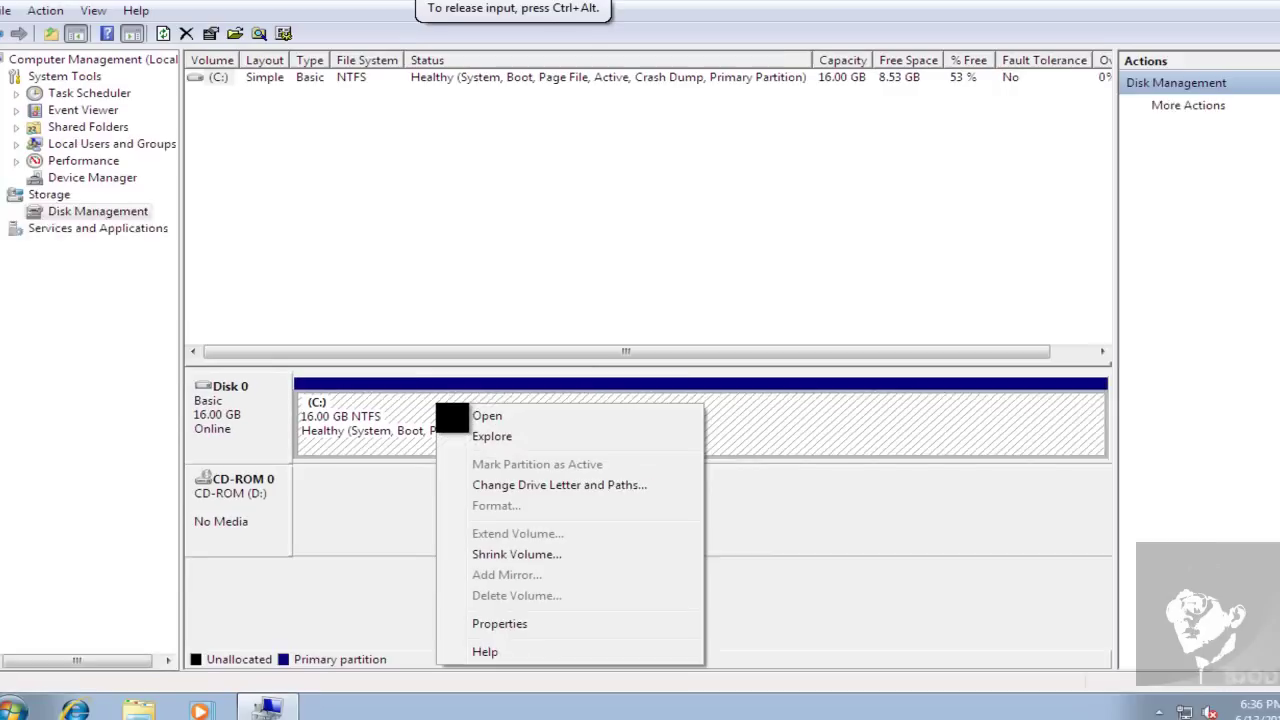
left_click(516, 554)
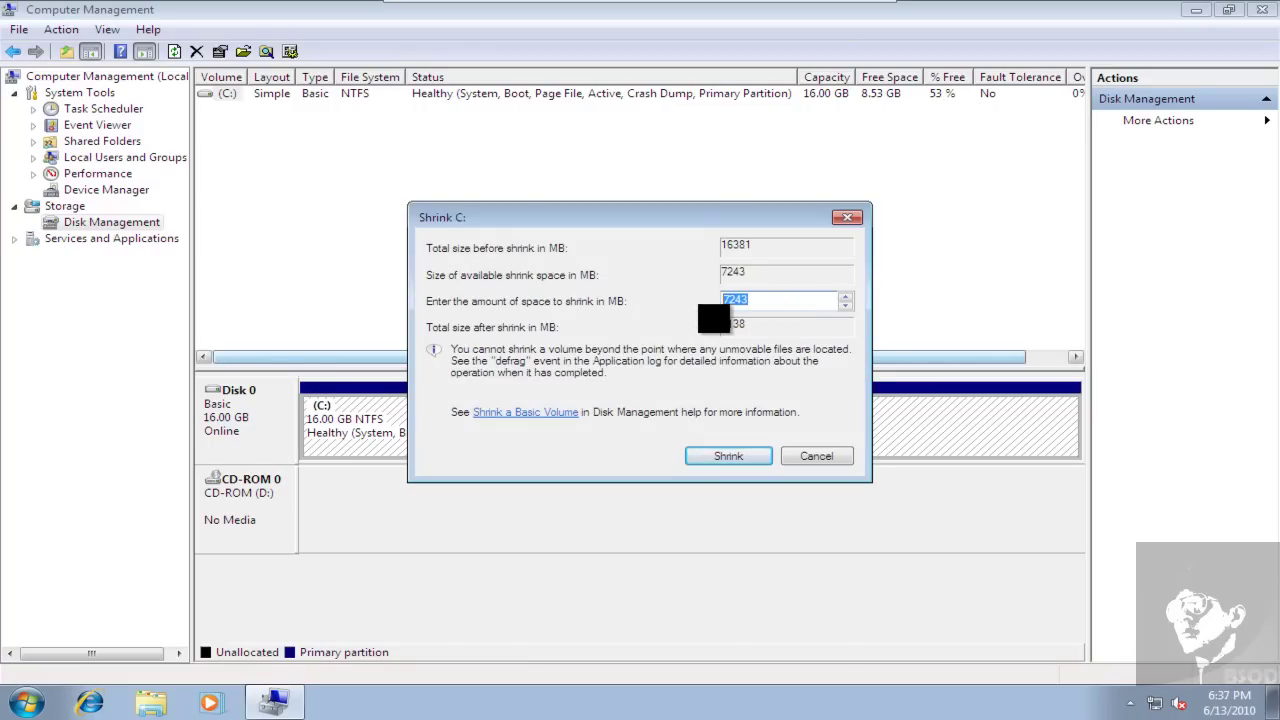
type("4096")
left_click(728, 456)
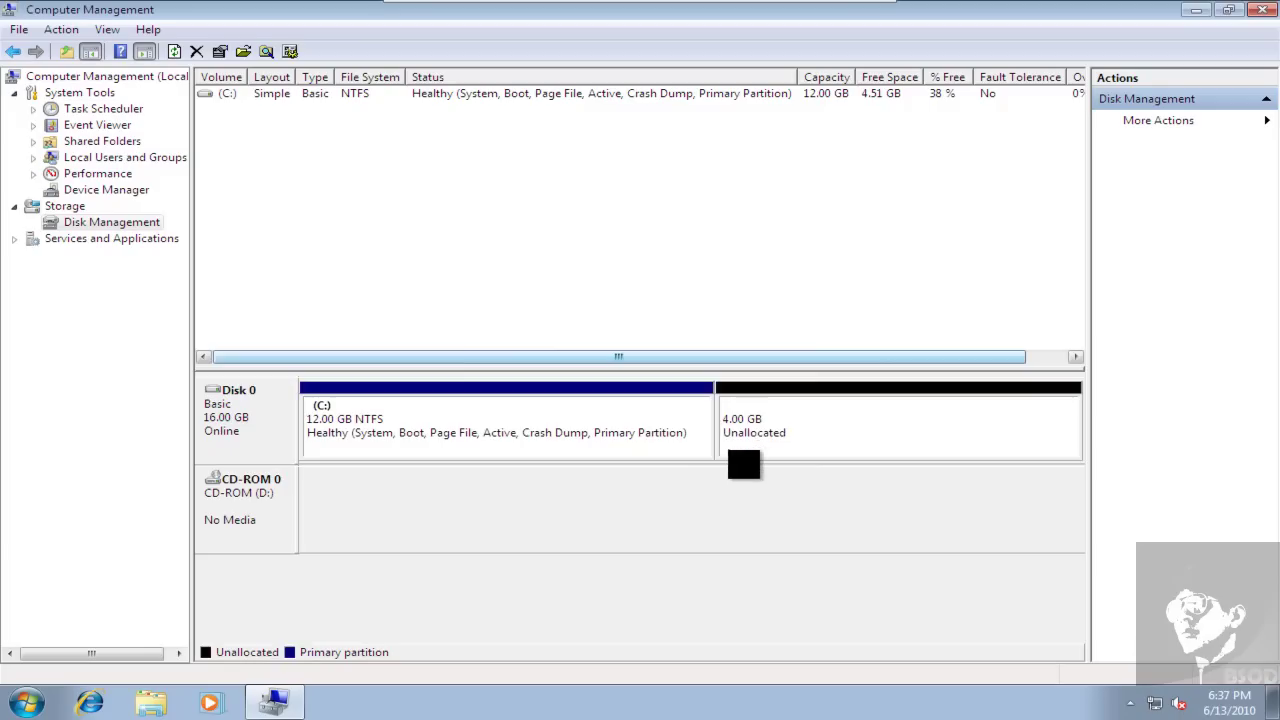
Start a new simple volume in the unallocated space on Disk 0 and set its size to 1024 MB
right_click(788, 424)
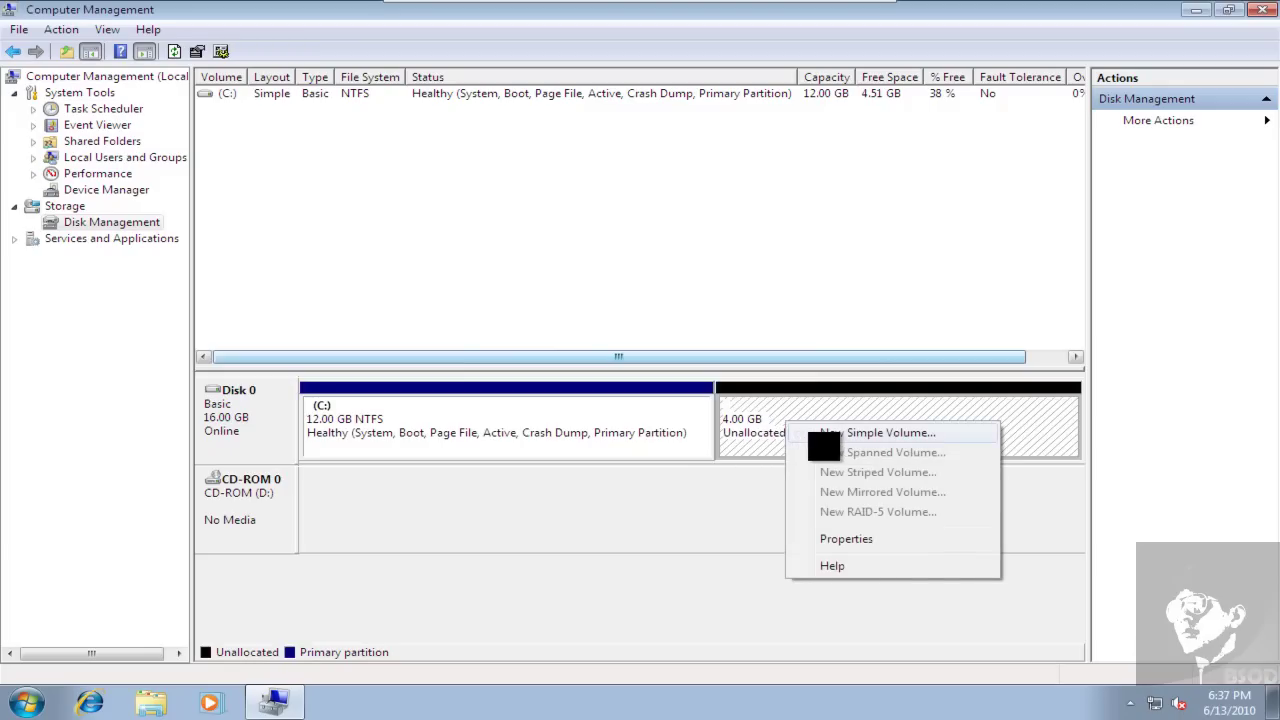
right_click(772, 436)
right_click(760, 466)
right_click(762, 408)
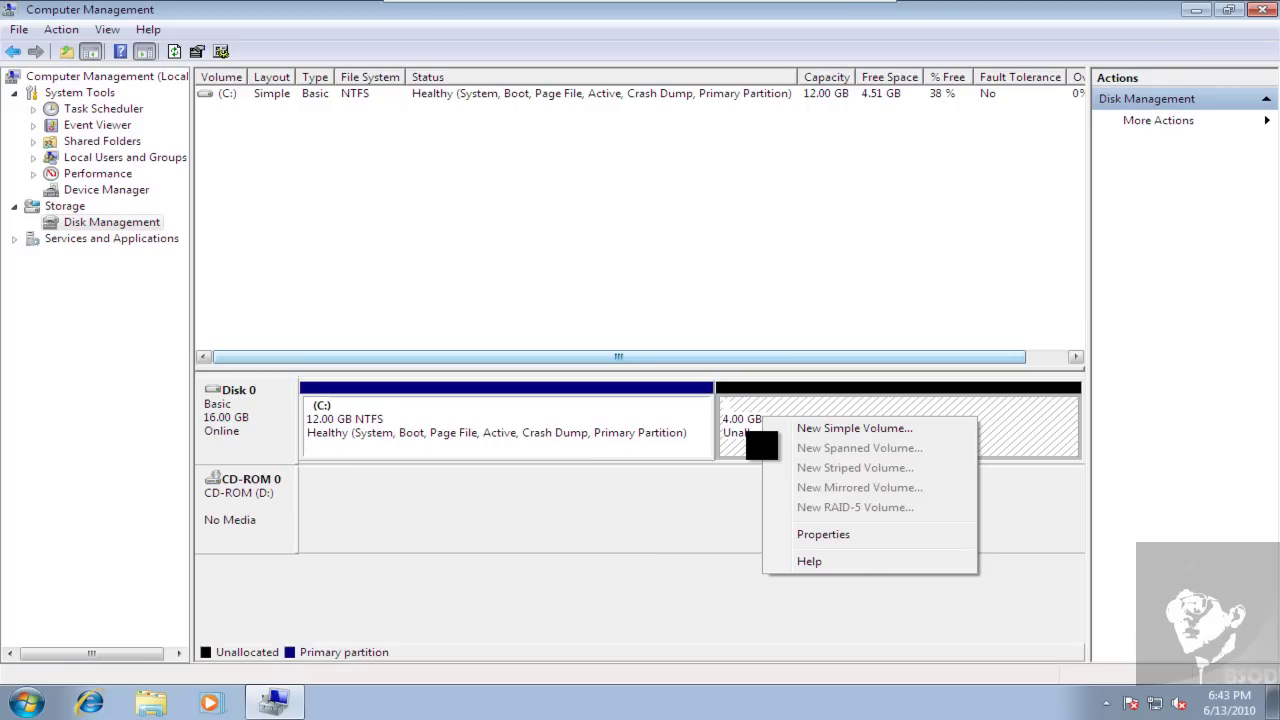
left_click(800, 428)
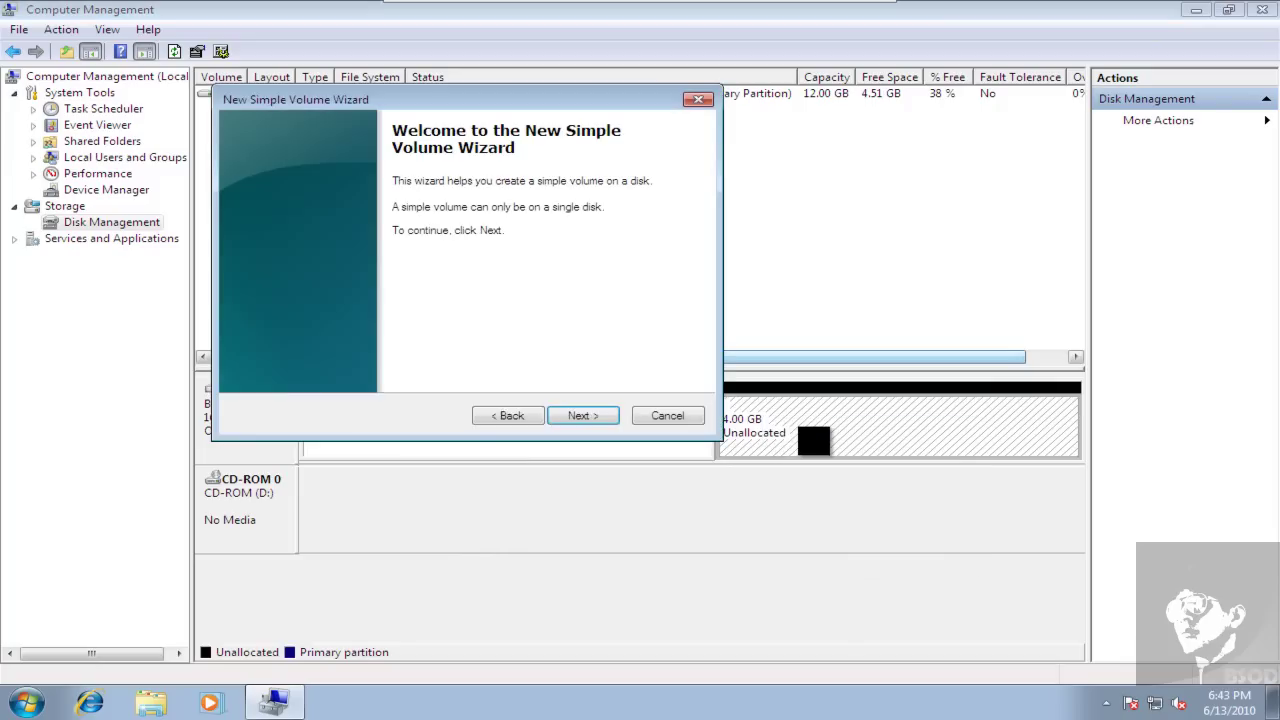
left_click(583, 415)
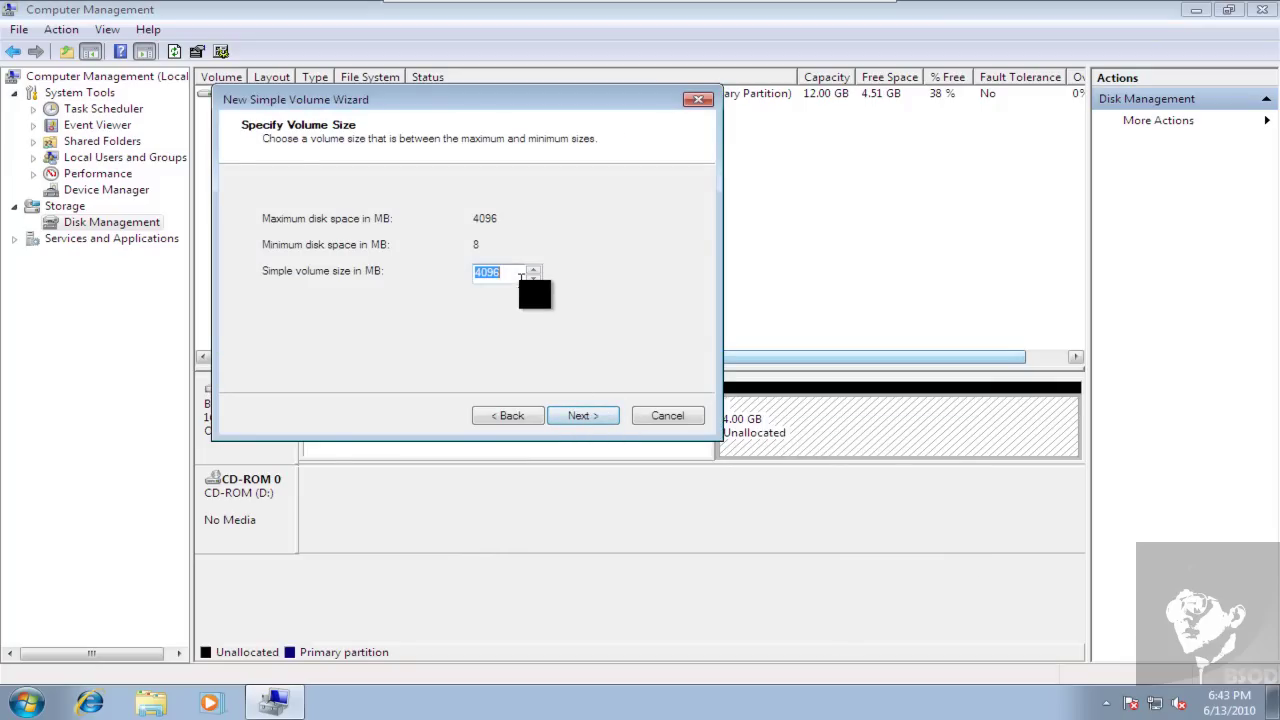
type("1024")
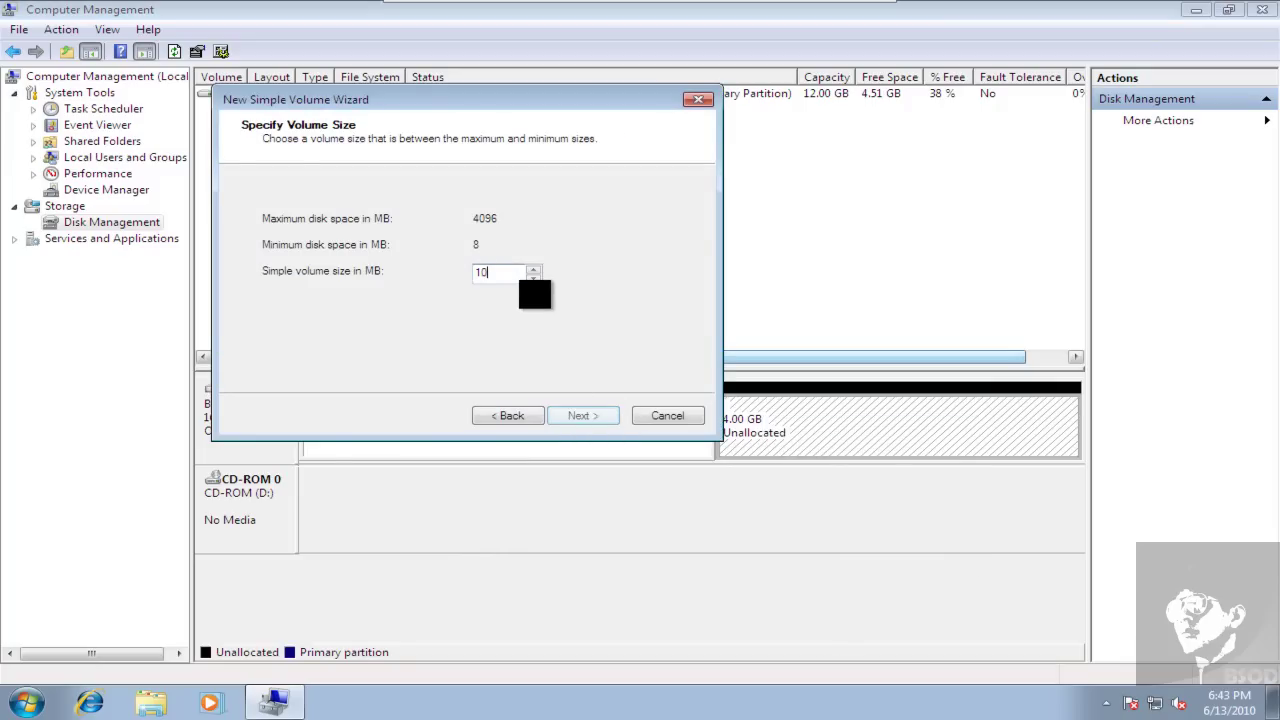
left_click(585, 418)
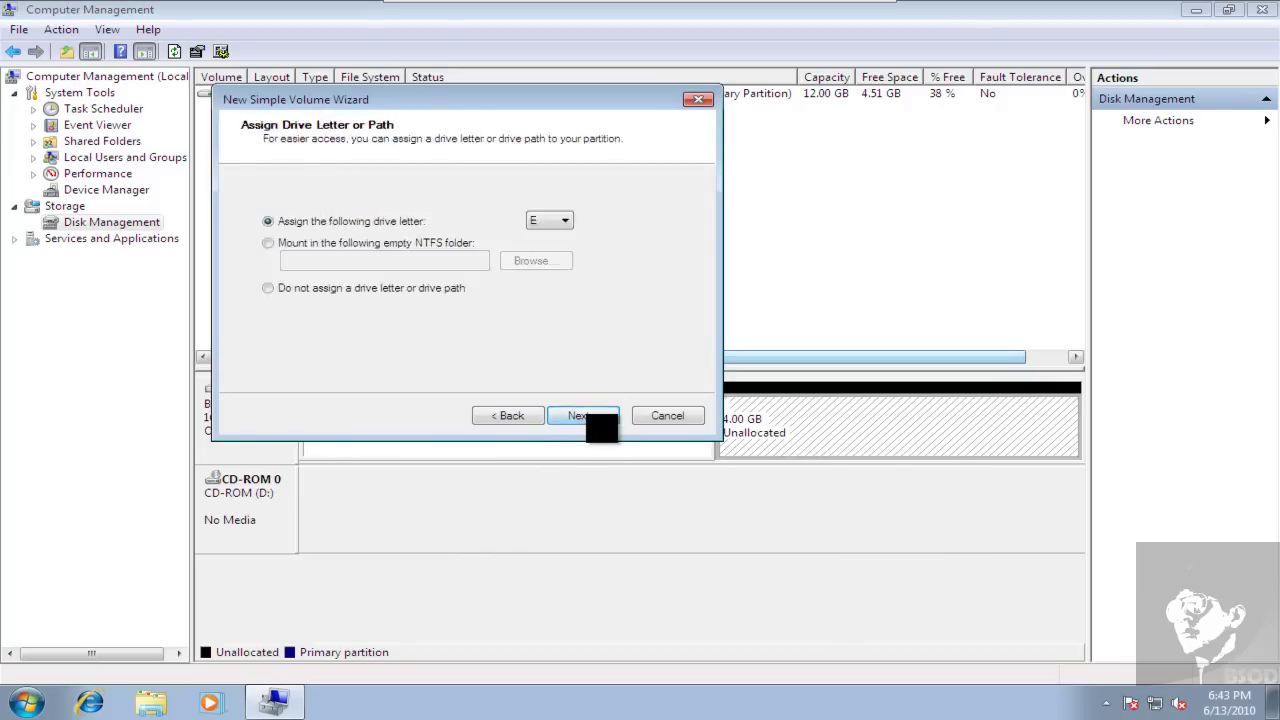
Keep drive letter E and create the volume with an NTFS quick format, labelled jajaja
left_click(583, 416)
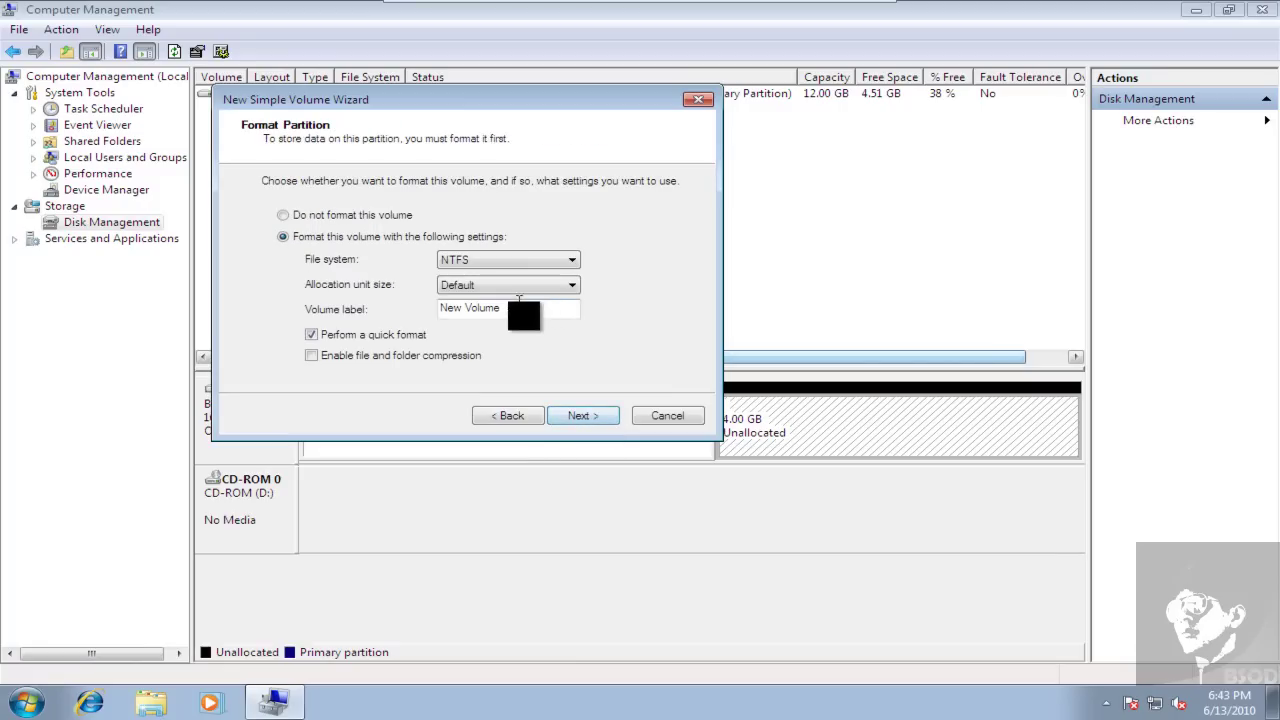
type("jajaja")
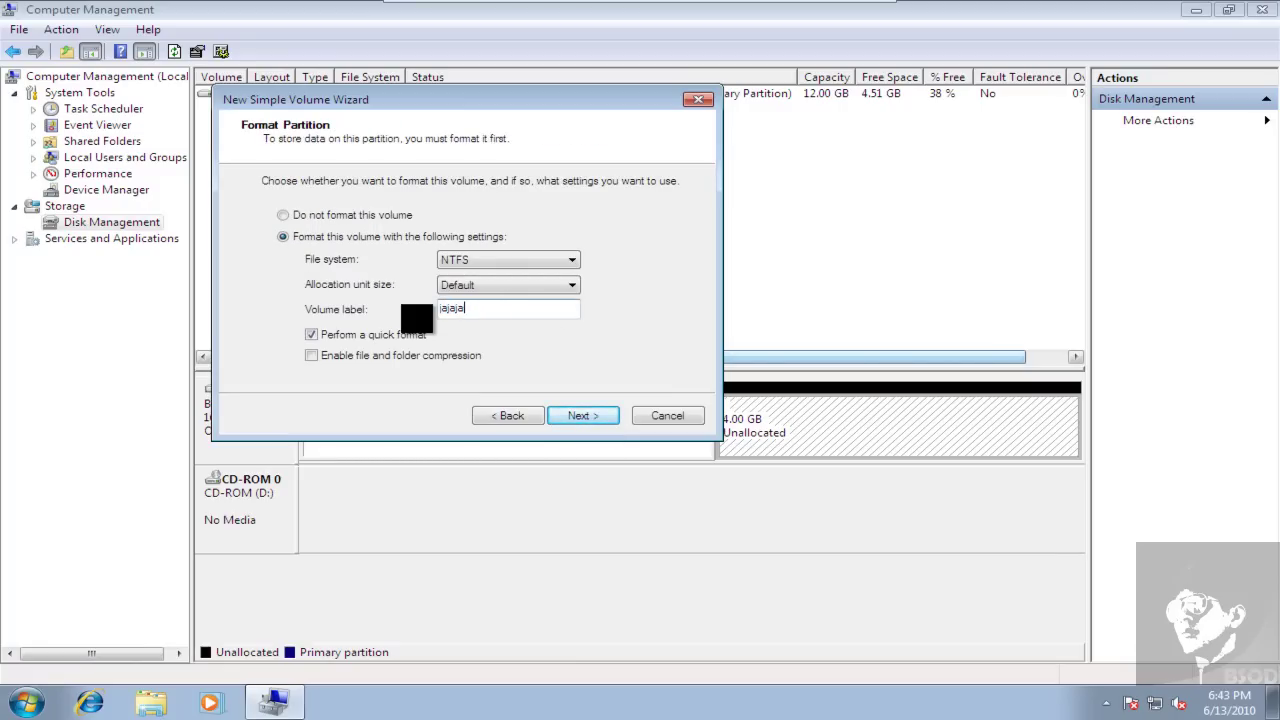
left_click(590, 417)
left_click(595, 416)
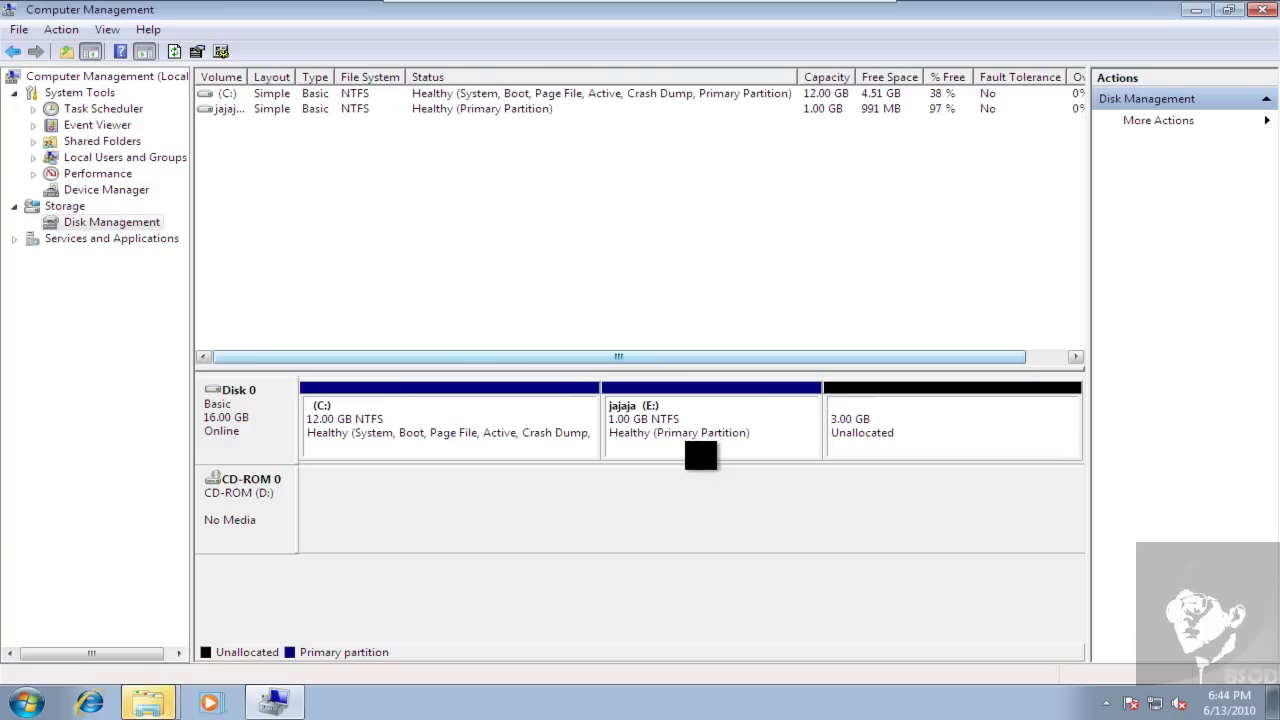
Start a second simple volume of 1024 MB in the unallocated space after the jajaja partition
right_click(850, 435)
left_click(890, 443)
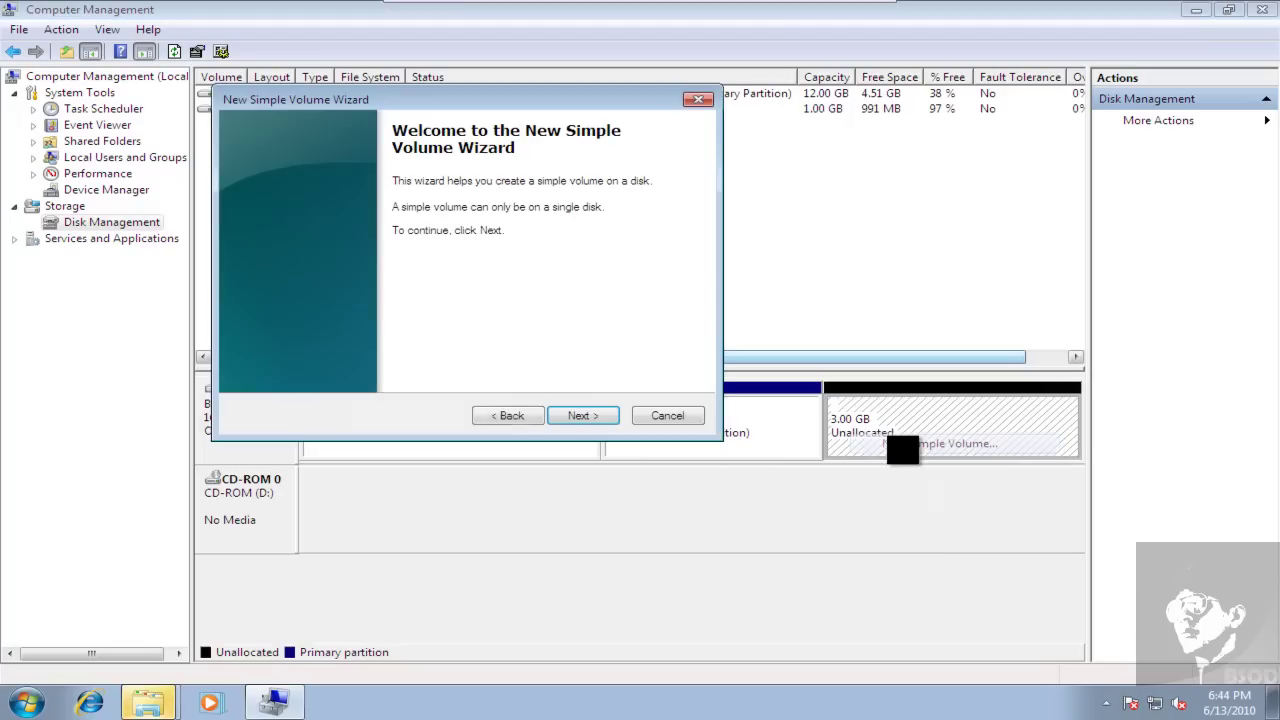
left_click(612, 416)
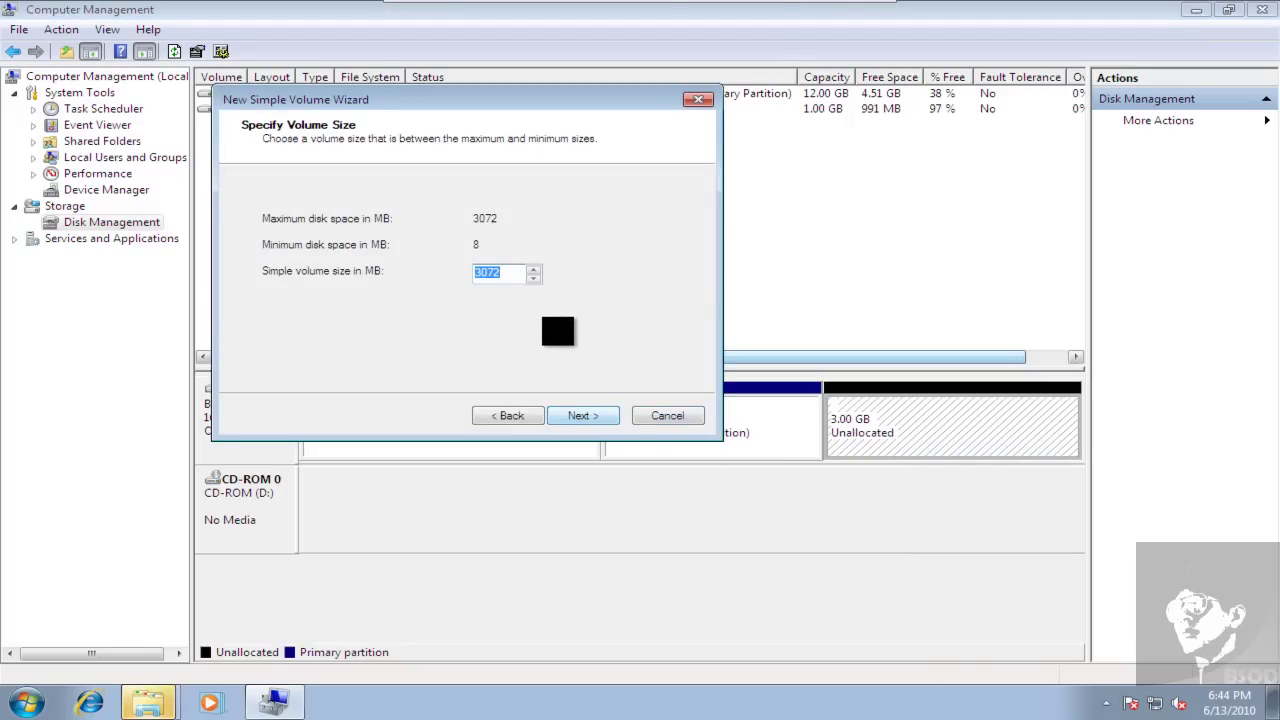
type("1024")
left_click(583, 415)
Keep drive letter F and create the second volume with an NTFS quick format, labelled jejeje
left_click(583, 415)
left_click(517, 308)
left_click_drag(517, 308, 385, 311)
type("jejej")
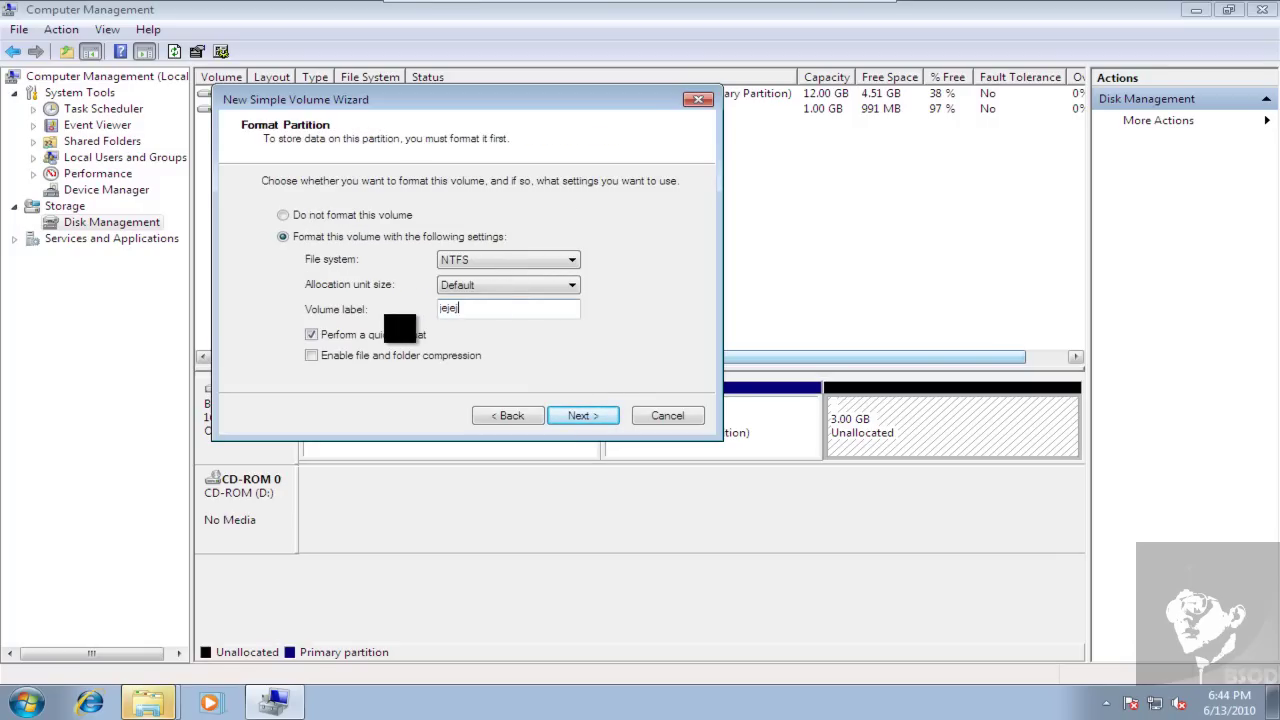
type("a")
left_click(583, 418)
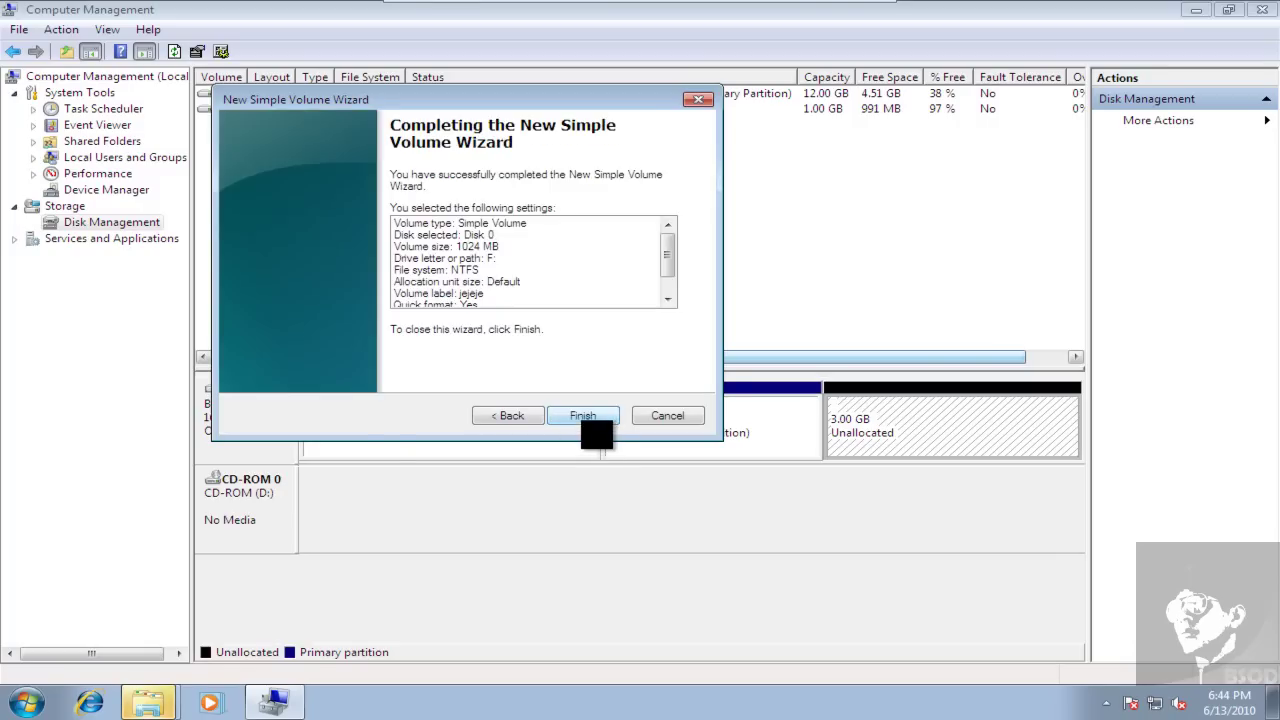
left_click(583, 418)
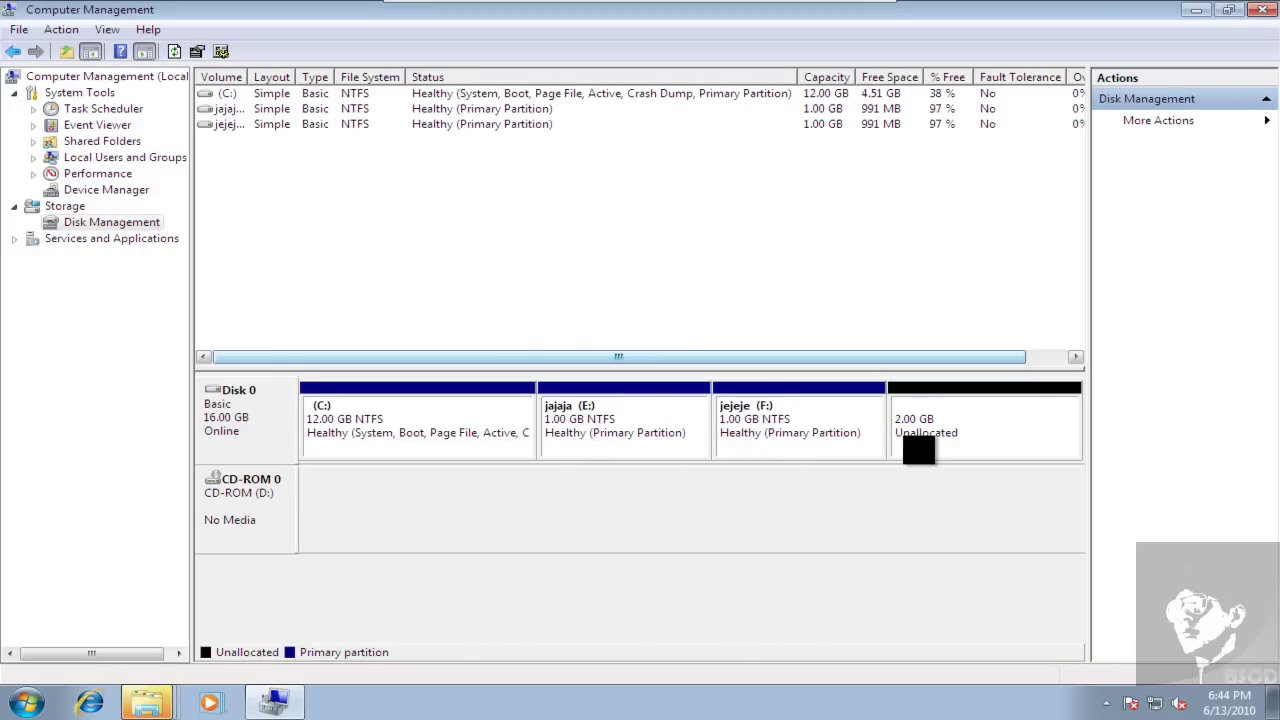
Start a third simple volume of 1024 MB in the unallocated space after the jejeje partition
right_click(944, 433)
left_click(1030, 439)
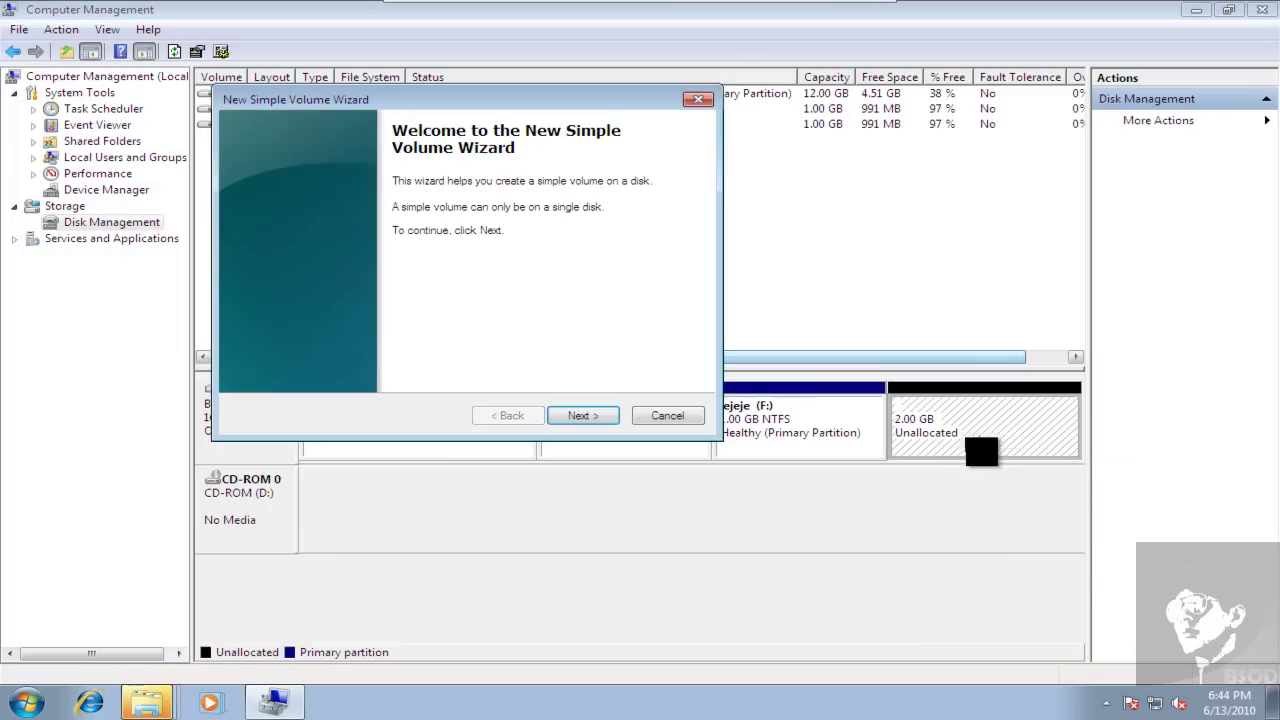
left_click(600, 416)
type("1024")
left_click(600, 416)
Keep the default drive letter and create the third volume with an NTFS quick format, labelled jojojo
left_click(600, 416)
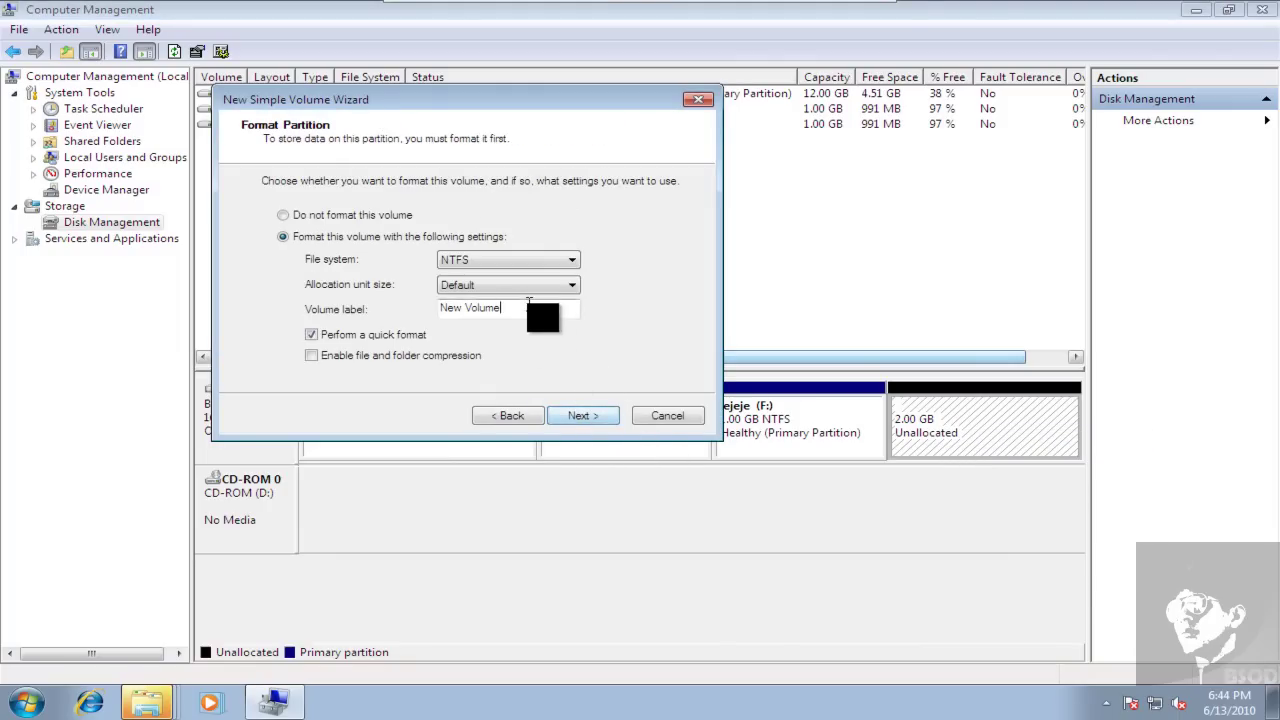
left_click_drag(530, 308, 365, 340)
type("jojojo")
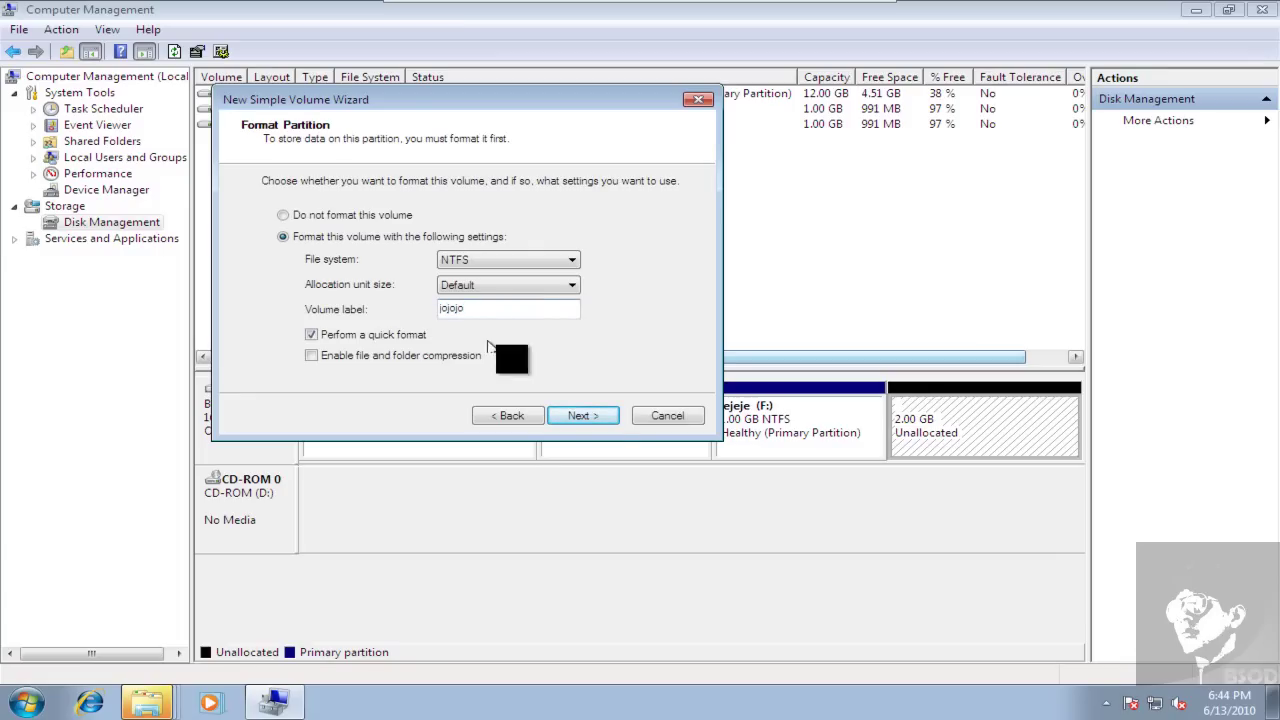
left_click(592, 416)
left_click(596, 418)
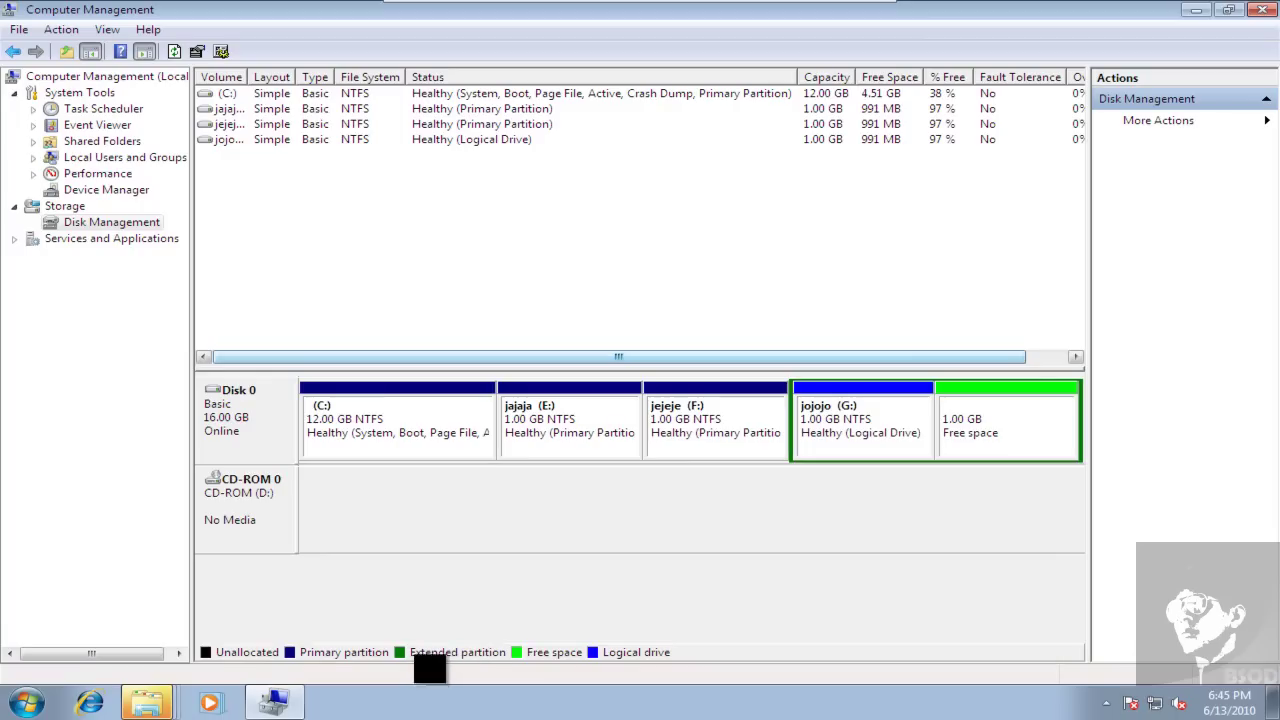
Create a simple volume filling the remaining free space of the extended partition, quick-formatted as NTFS and labelled jujuju
right_click(997, 433)
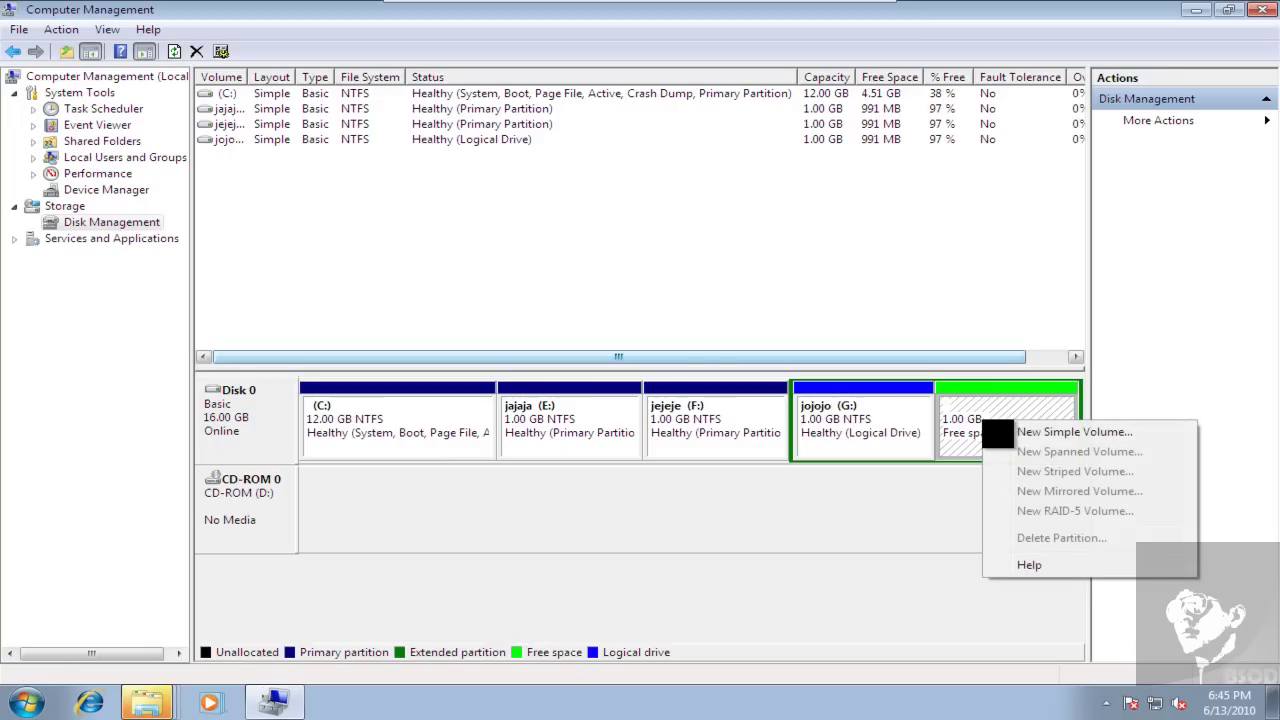
left_click(1010, 422)
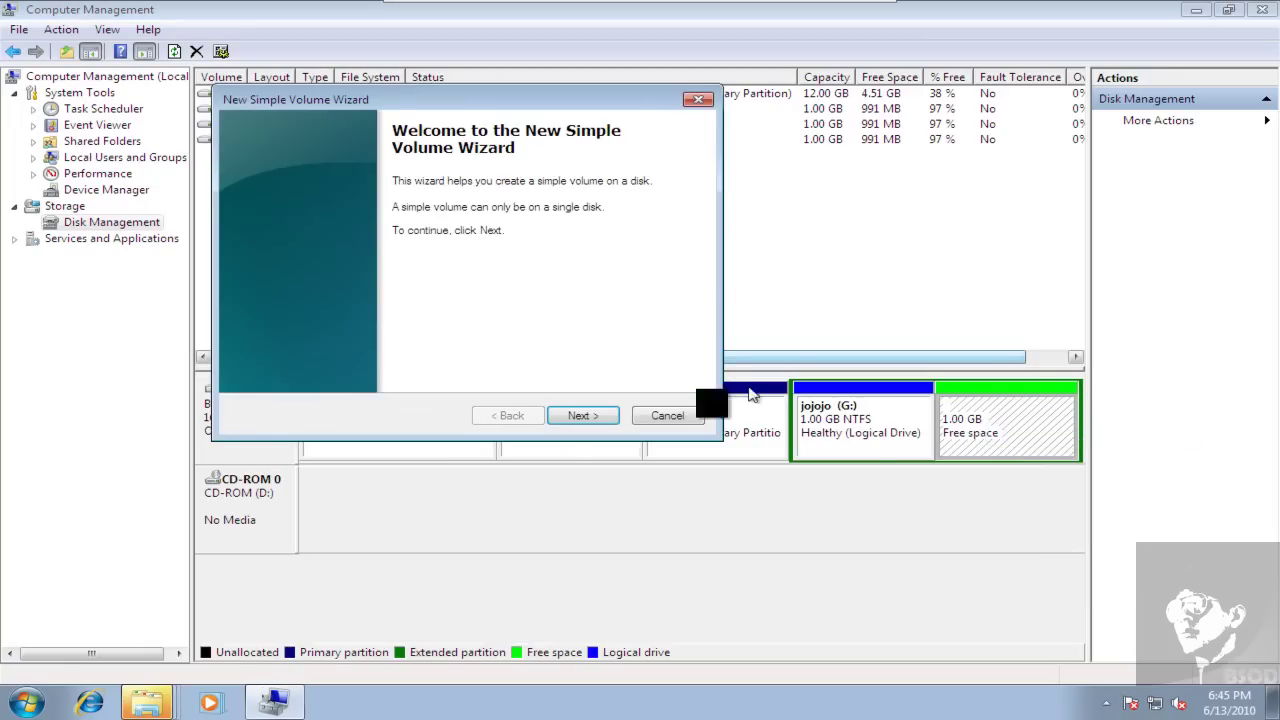
left_click(583, 415)
left_click(583, 415)
left_click(583, 415)
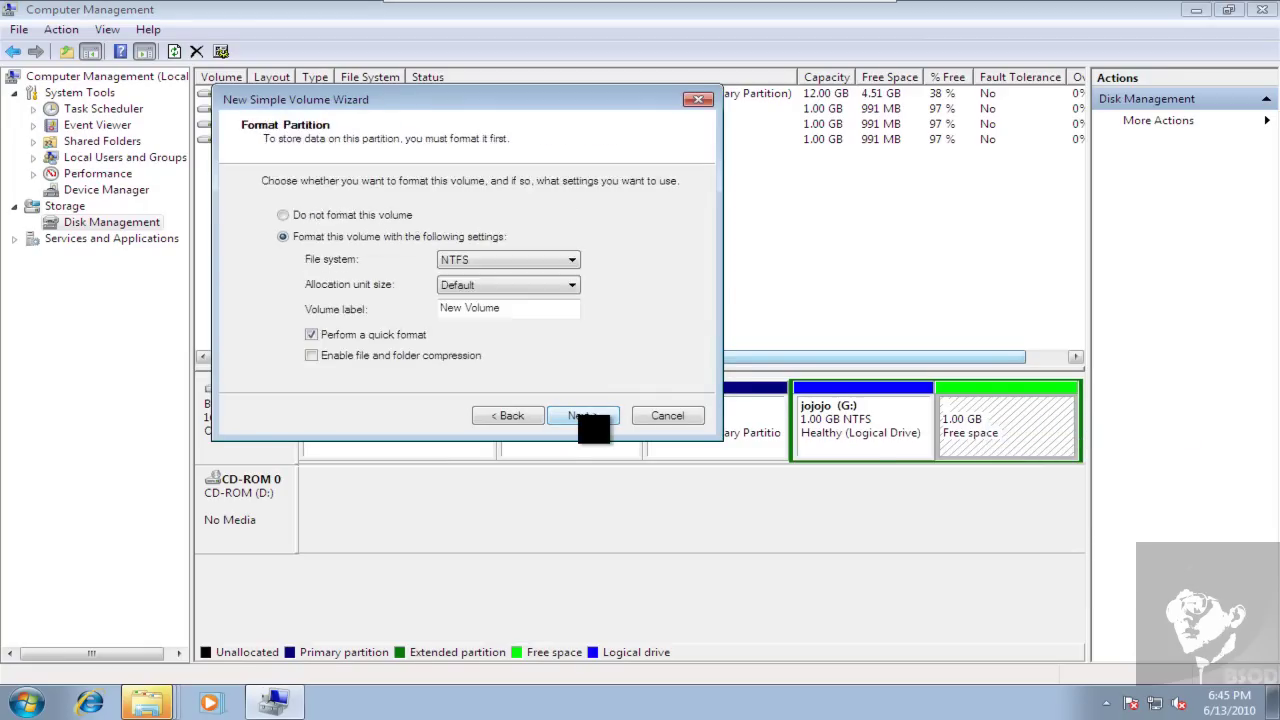
left_click_drag(525, 308, 410, 312)
type("iujuju")
left_click(580, 418)
left_click(583, 418)
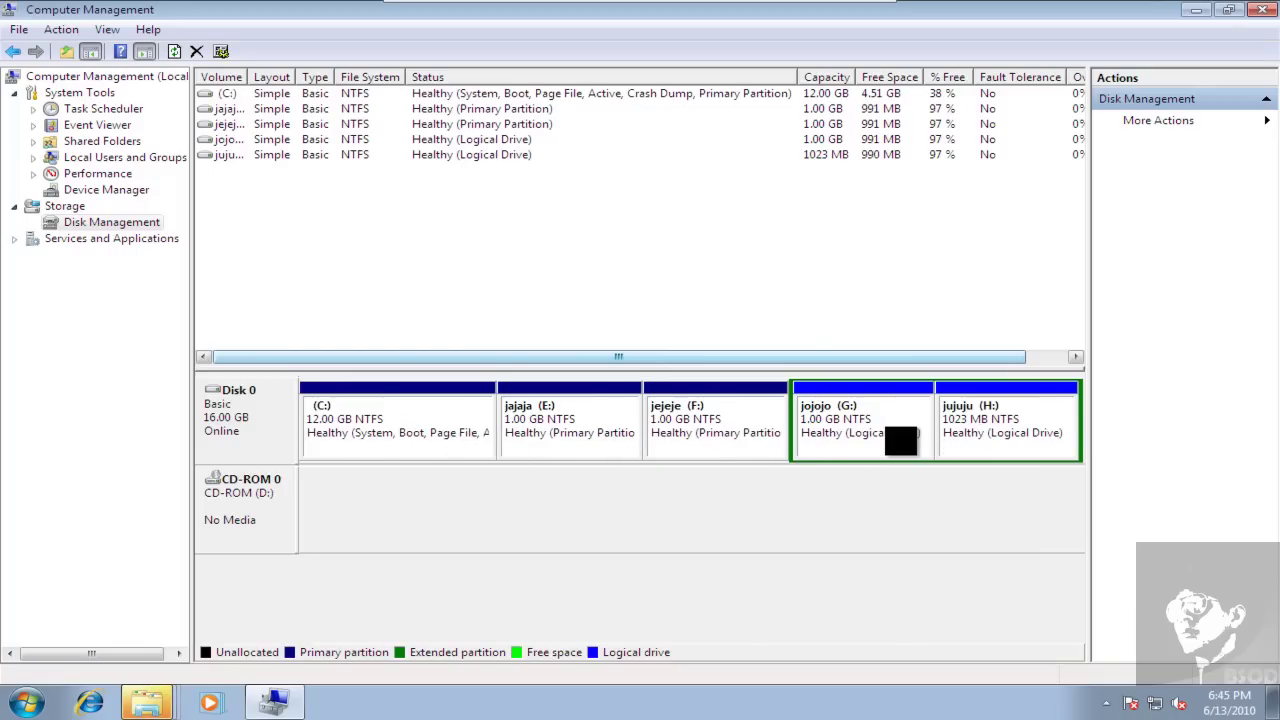
Examine the two logical drives G: and H: in the extended partition and compare them with the primary partitions on Disk 0
left_click(982, 441)
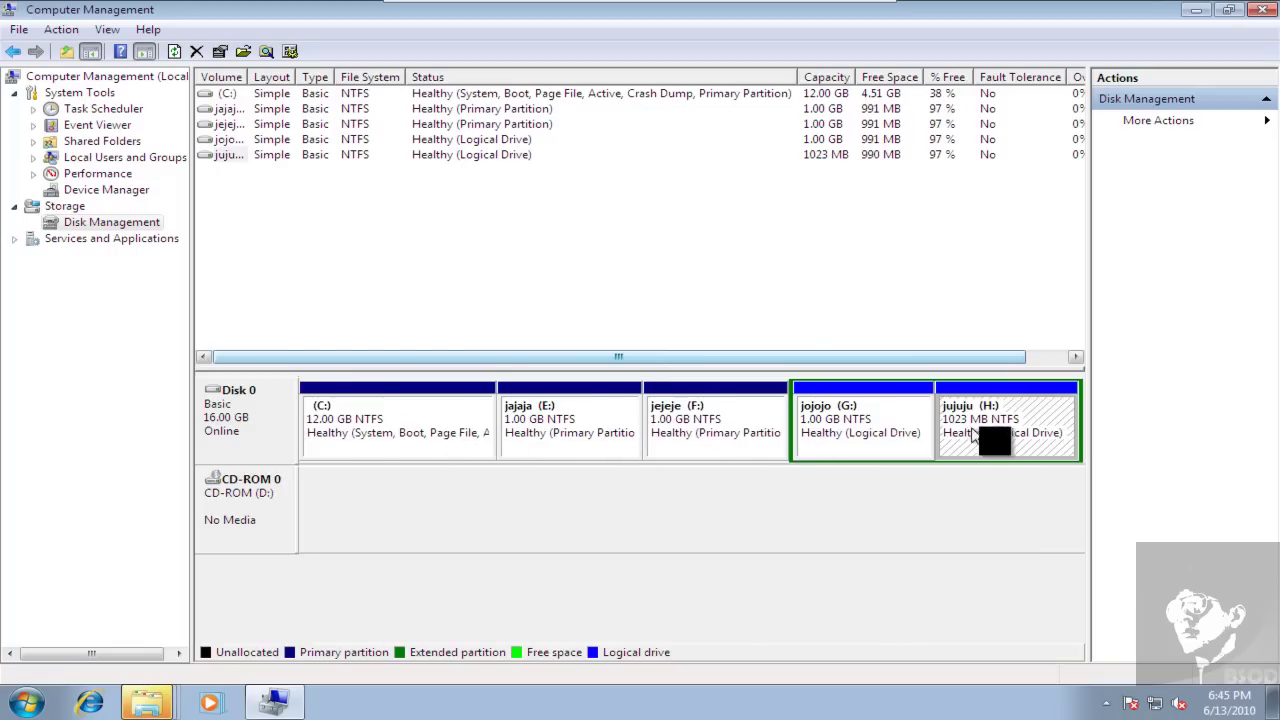
left_click(920, 435)
left_click(996, 431)
left_click(914, 429)
left_click(994, 441)
left_click(912, 436)
left_click(988, 430)
left_click(917, 433)
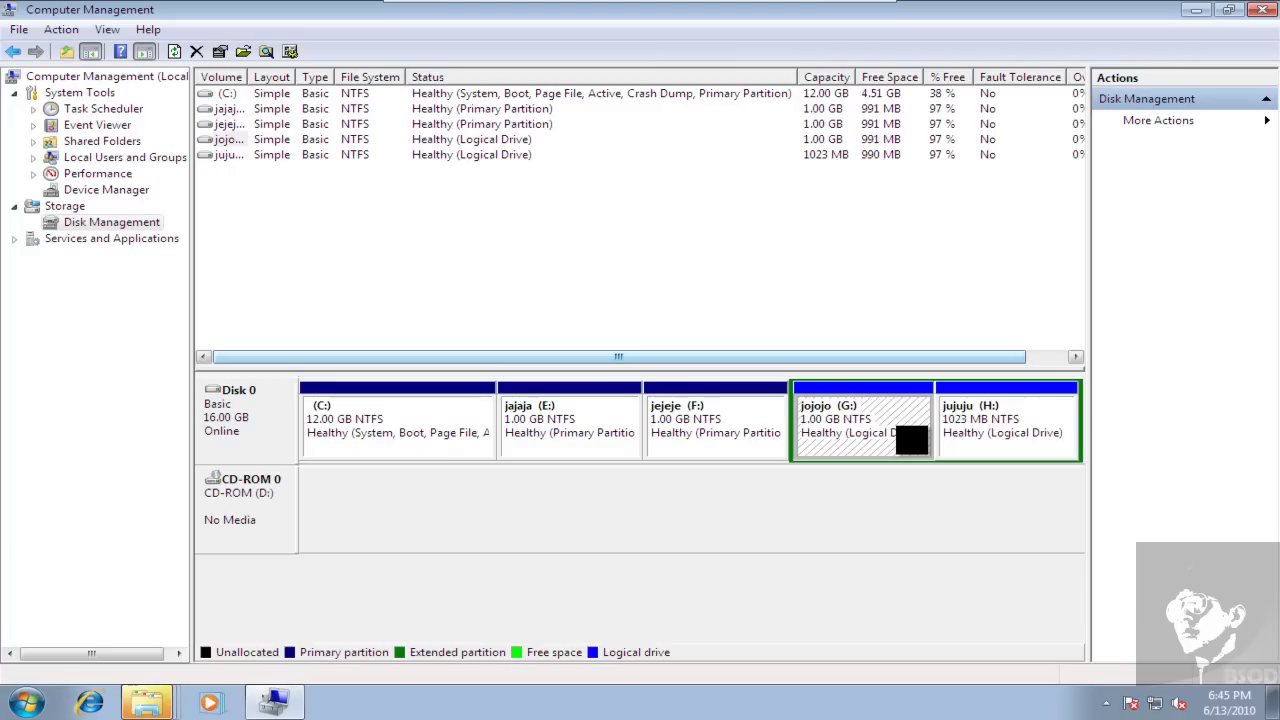
left_click(326, 433)
left_click(528, 432)
left_click(699, 432)
left_click(869, 443)
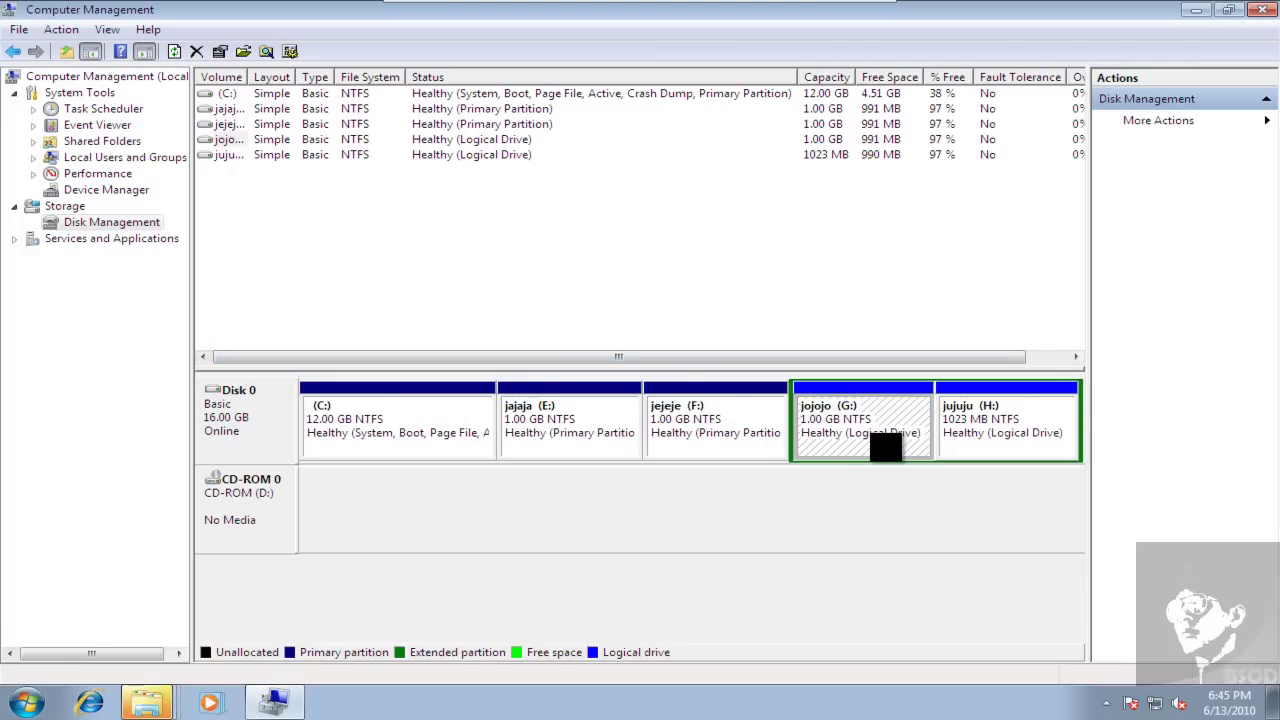
Shrink the C: volume by a further 1024 MB
right_click(481, 427)
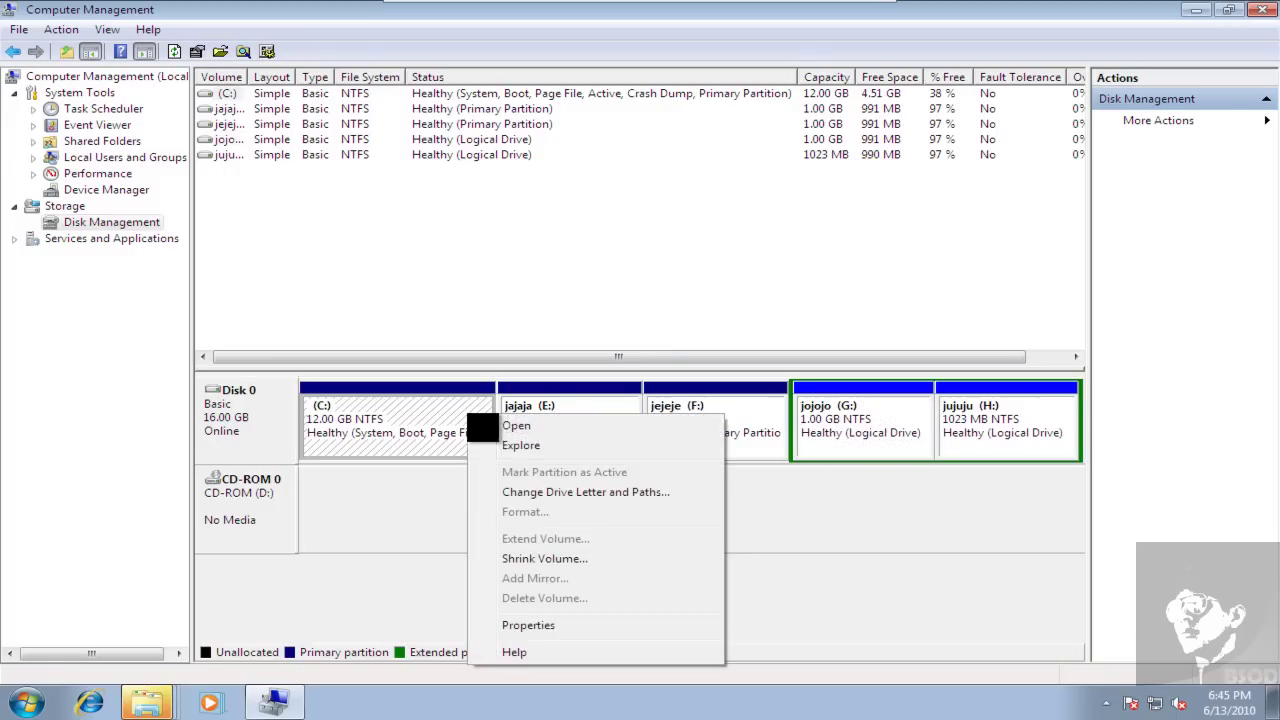
left_click(532, 560)
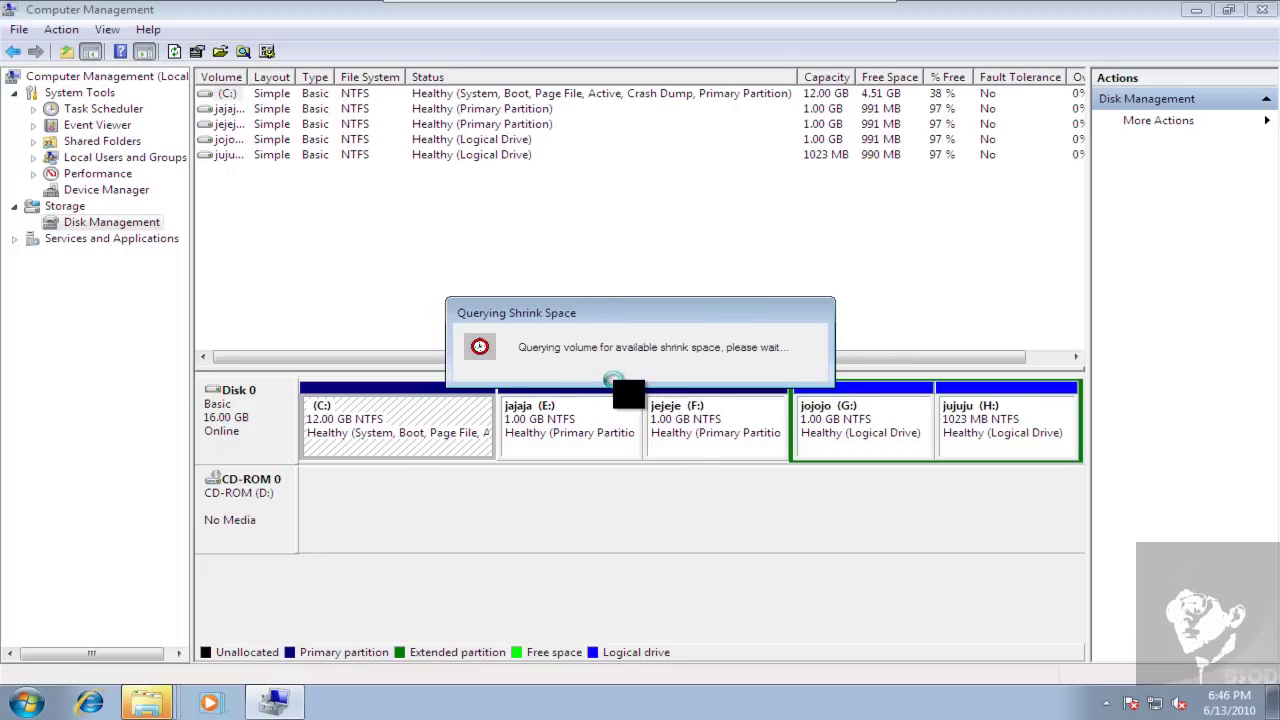
type("1024")
left_click(728, 456)
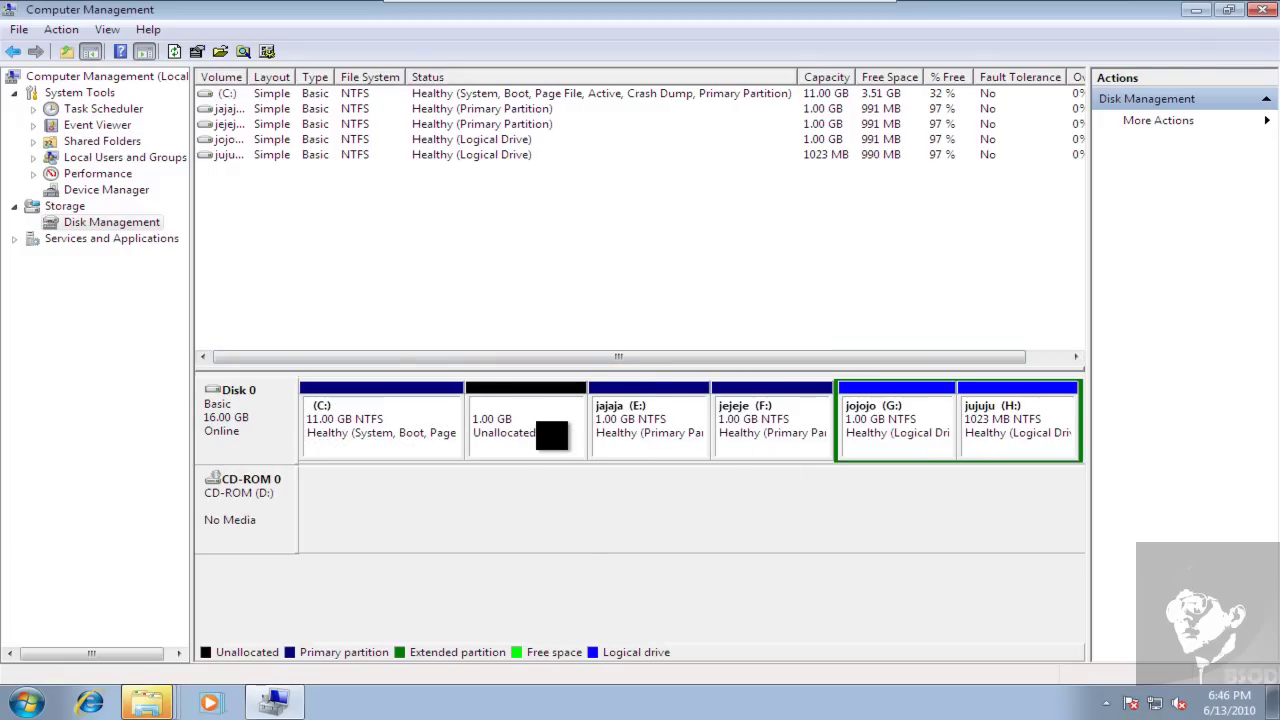
Try to create a simple volume in the 1.00 GB unallocated space beside C:, keeping the wizard's default settings
right_click(551, 435)
left_click(572, 434)
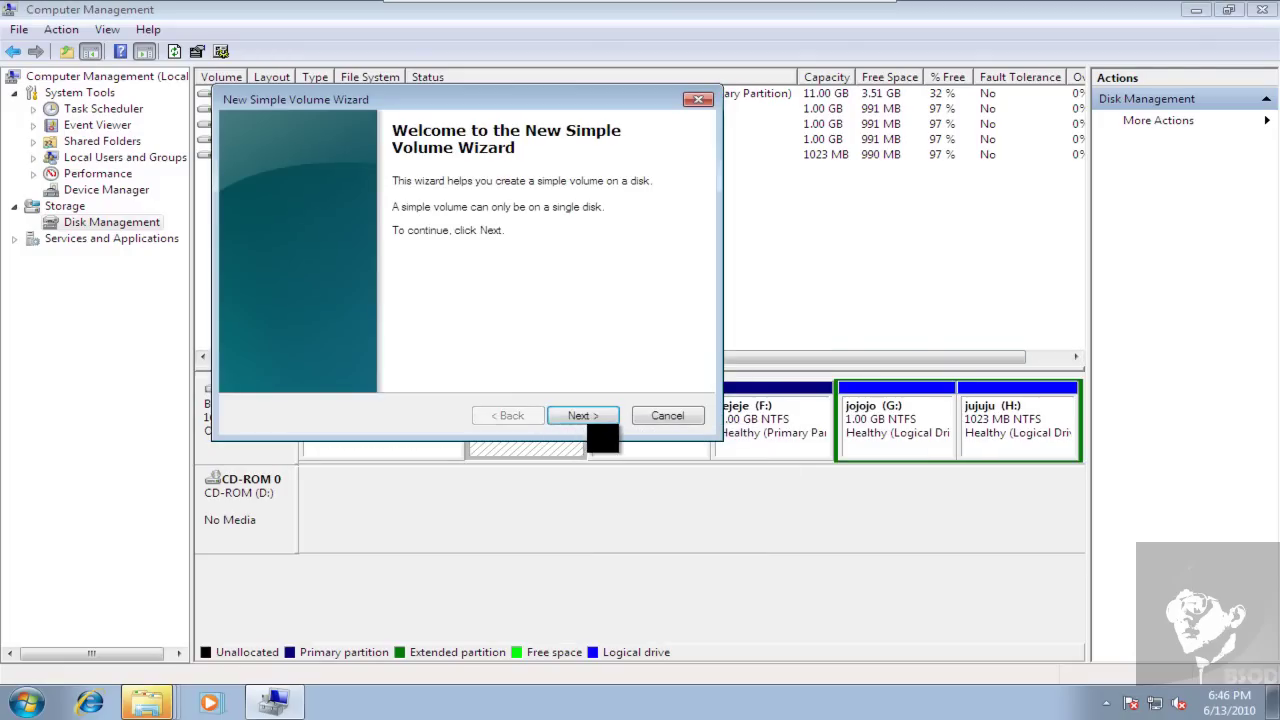
left_click(585, 416)
left_click(585, 416)
left_click(585, 416)
left_click(585, 416)
left_click(585, 416)
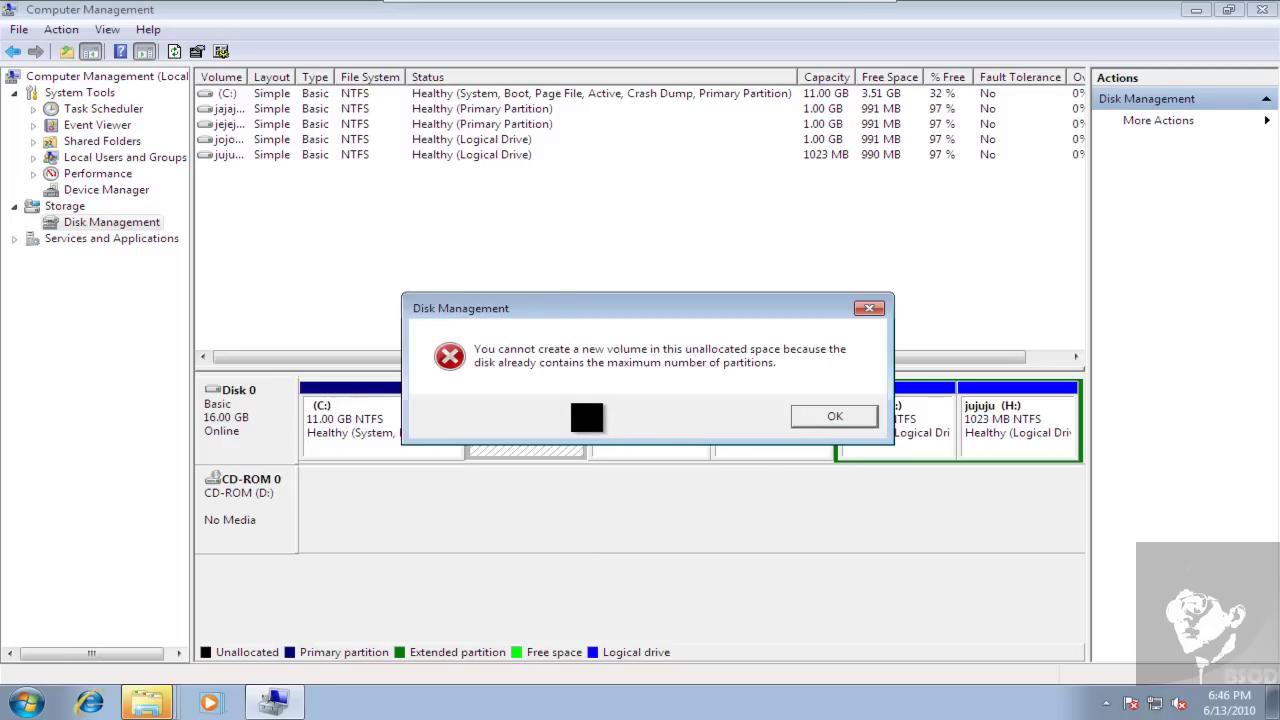
left_click(819, 422)
Examine the layout of Disk 0, comparing the primary partitions, the unallocated space and the logical drives in the extended partition
left_click(660, 435)
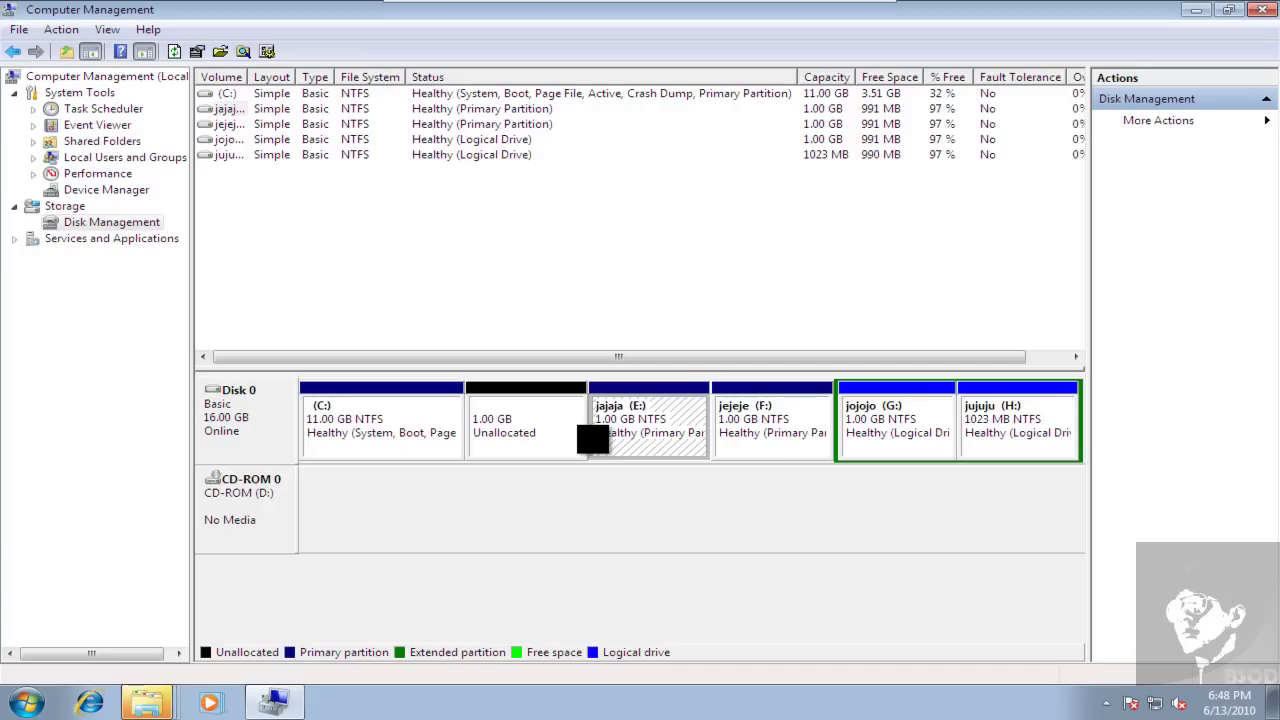
left_click(743, 440)
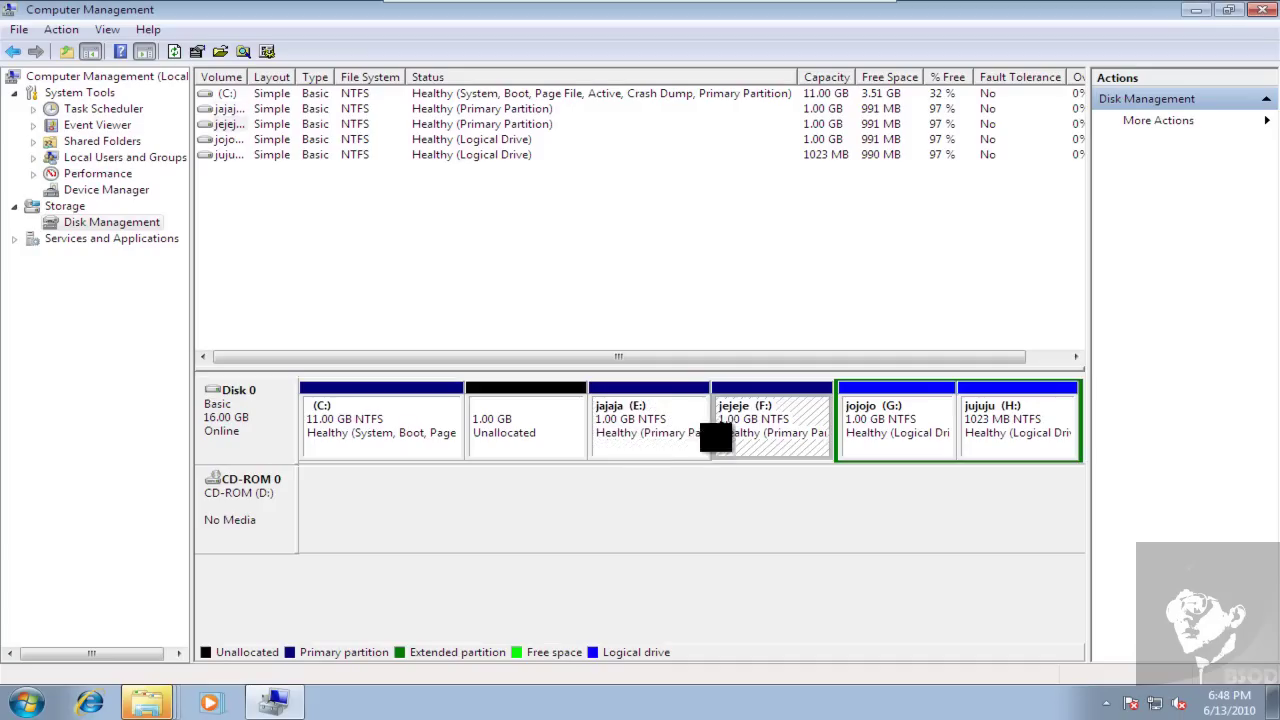
left_click(582, 445)
left_click(894, 434)
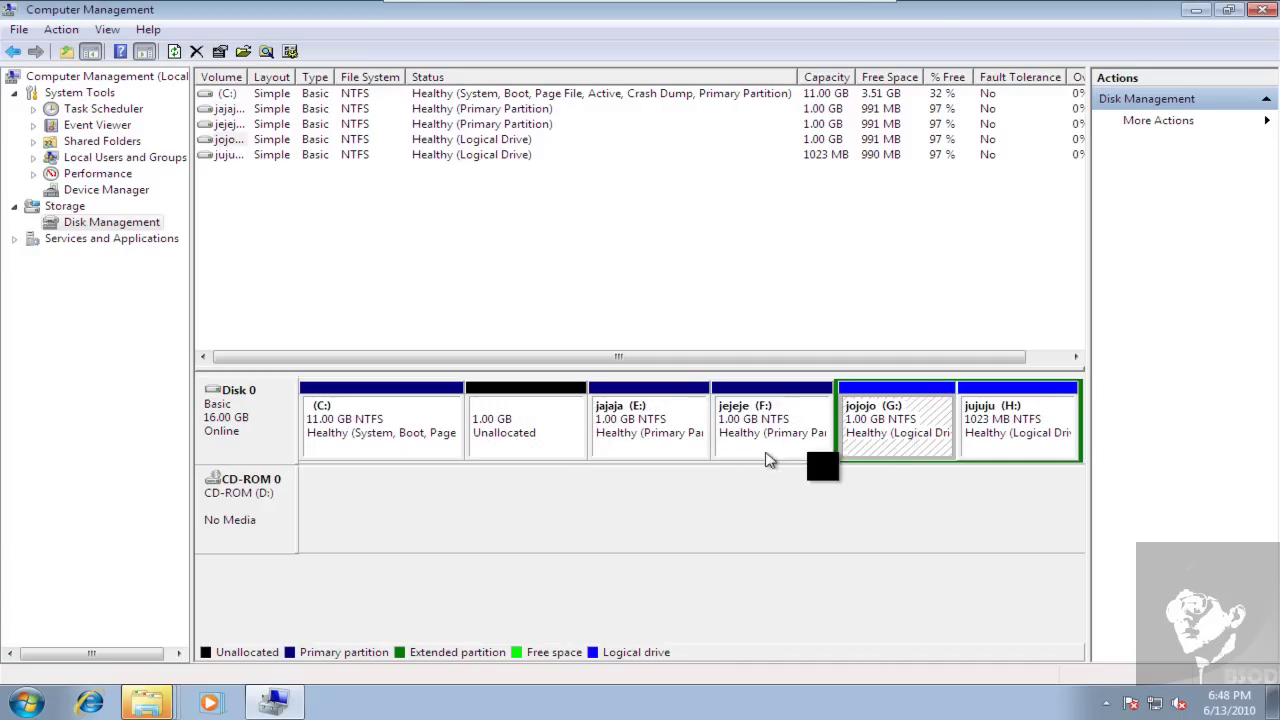
left_click(1010, 440)
left_click(540, 433)
left_click(668, 425)
left_click(769, 431)
left_click(912, 440)
left_click(1012, 436)
left_click(768, 430)
left_click(560, 440)
left_click(406, 439)
left_click(630, 425)
left_click(910, 430)
left_click(1015, 435)
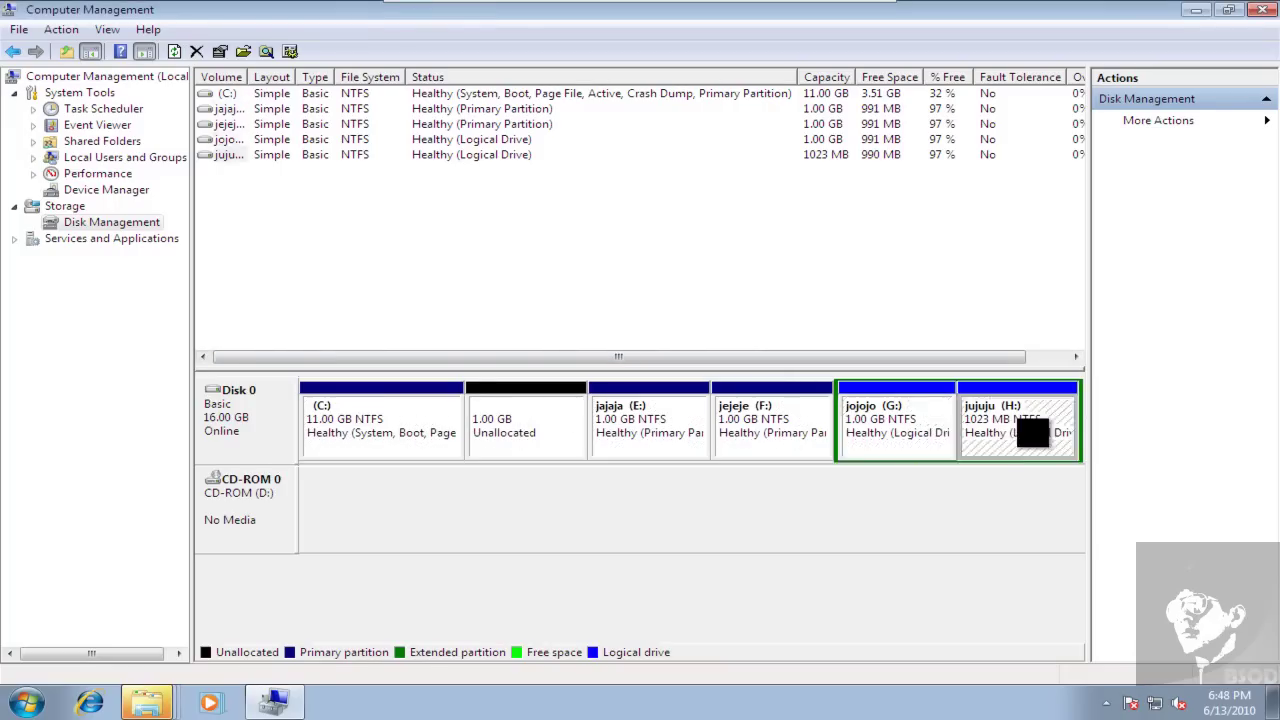
left_click(765, 440)
left_click(515, 440)
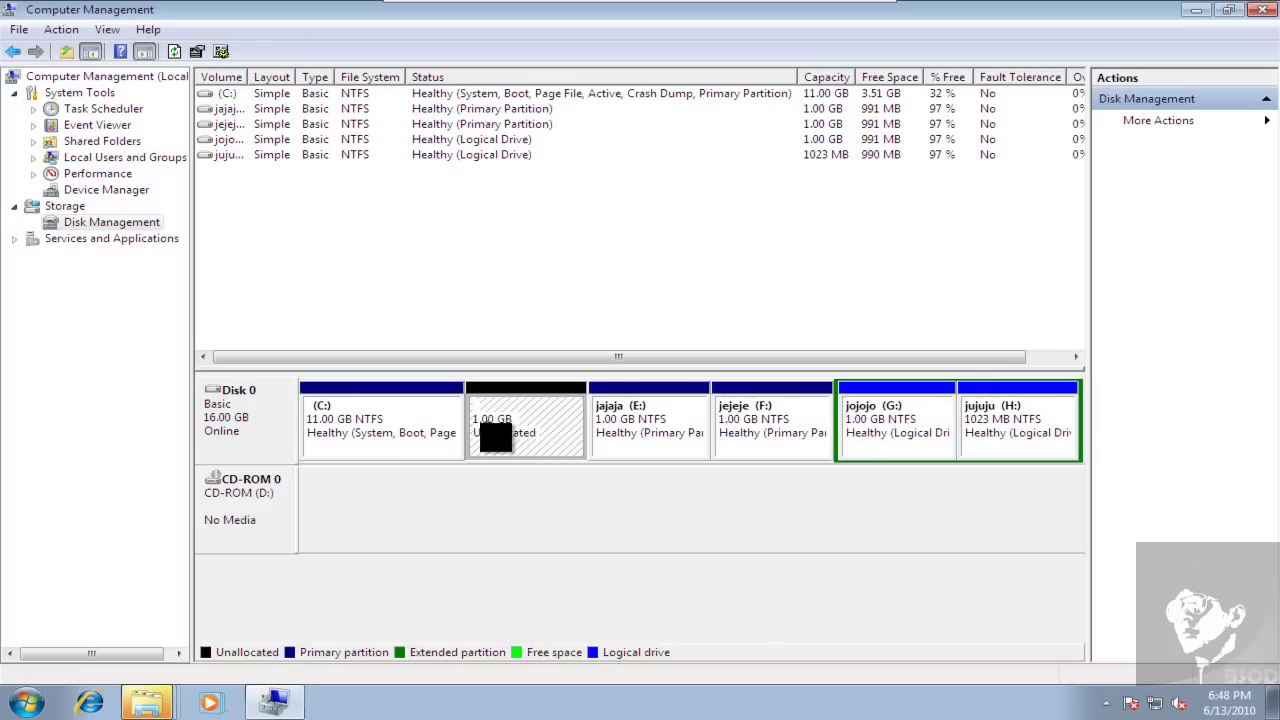
left_click(458, 436)
left_click(639, 432)
left_click(906, 430)
left_click(1011, 431)
left_click(745, 432)
left_click(545, 432)
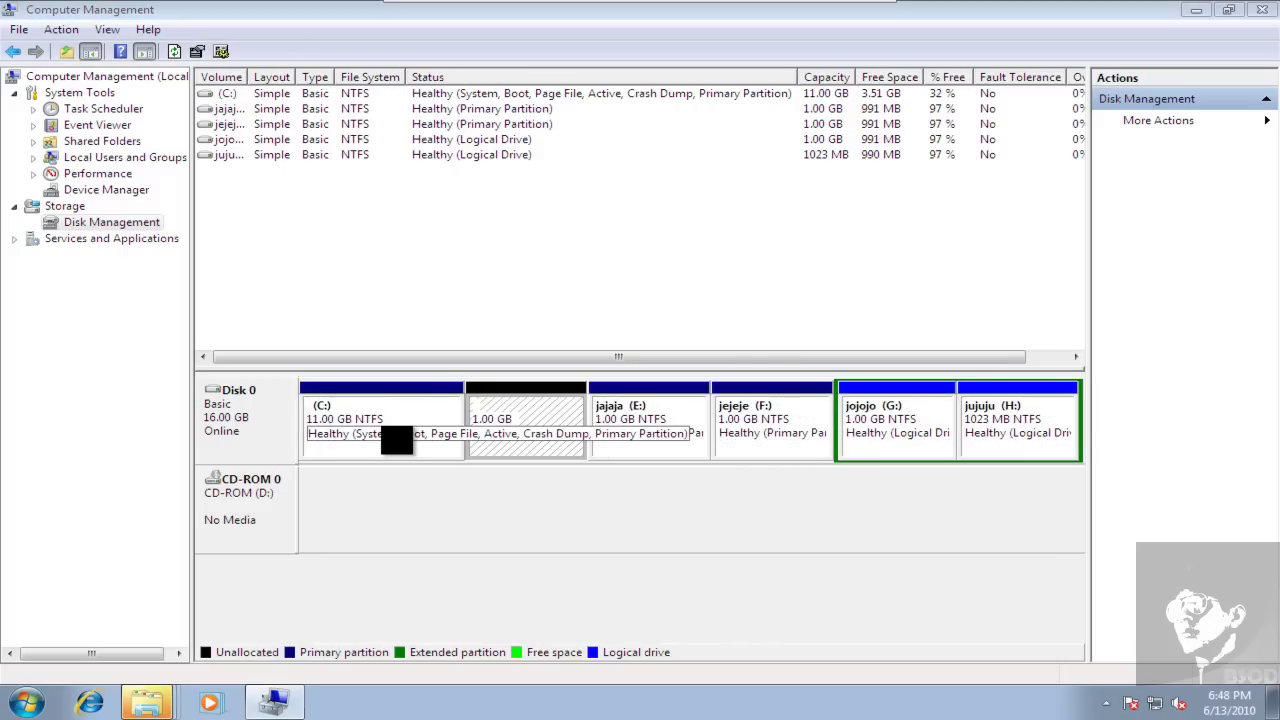
left_click(650, 430)
left_click(910, 425)
left_click(1005, 430)
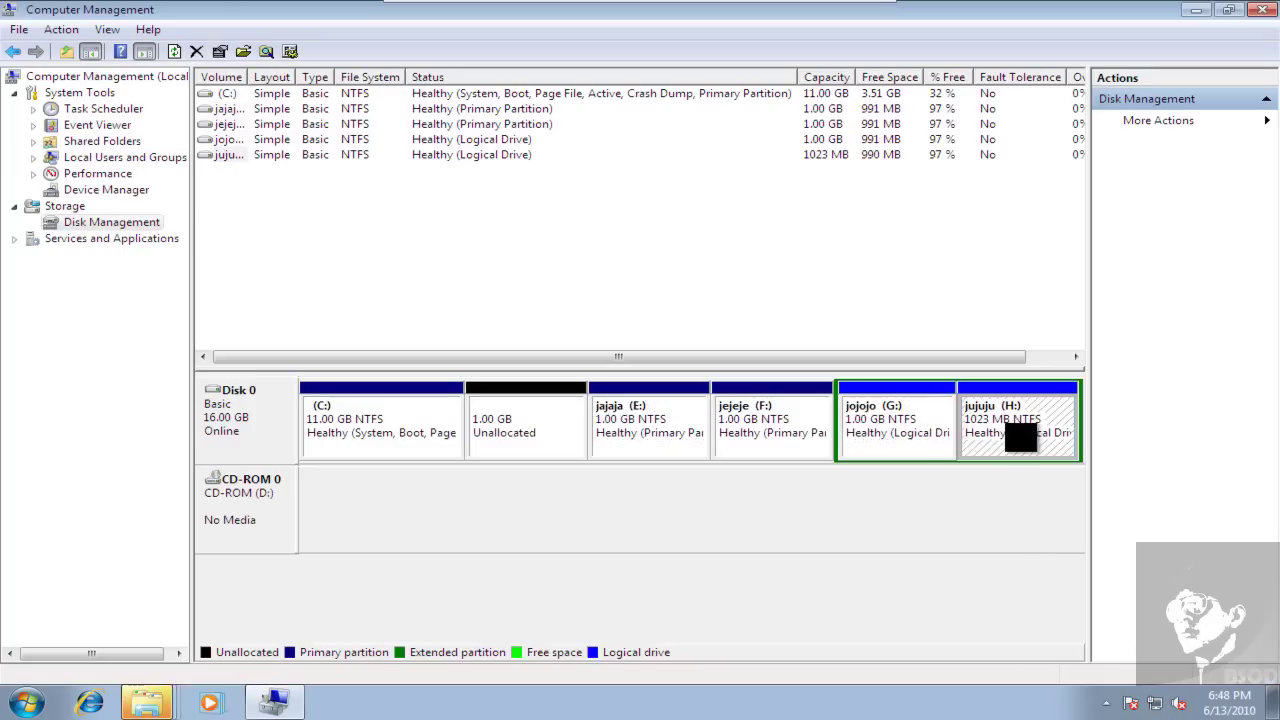
left_click(757, 440)
left_click(540, 436)
left_click(400, 436)
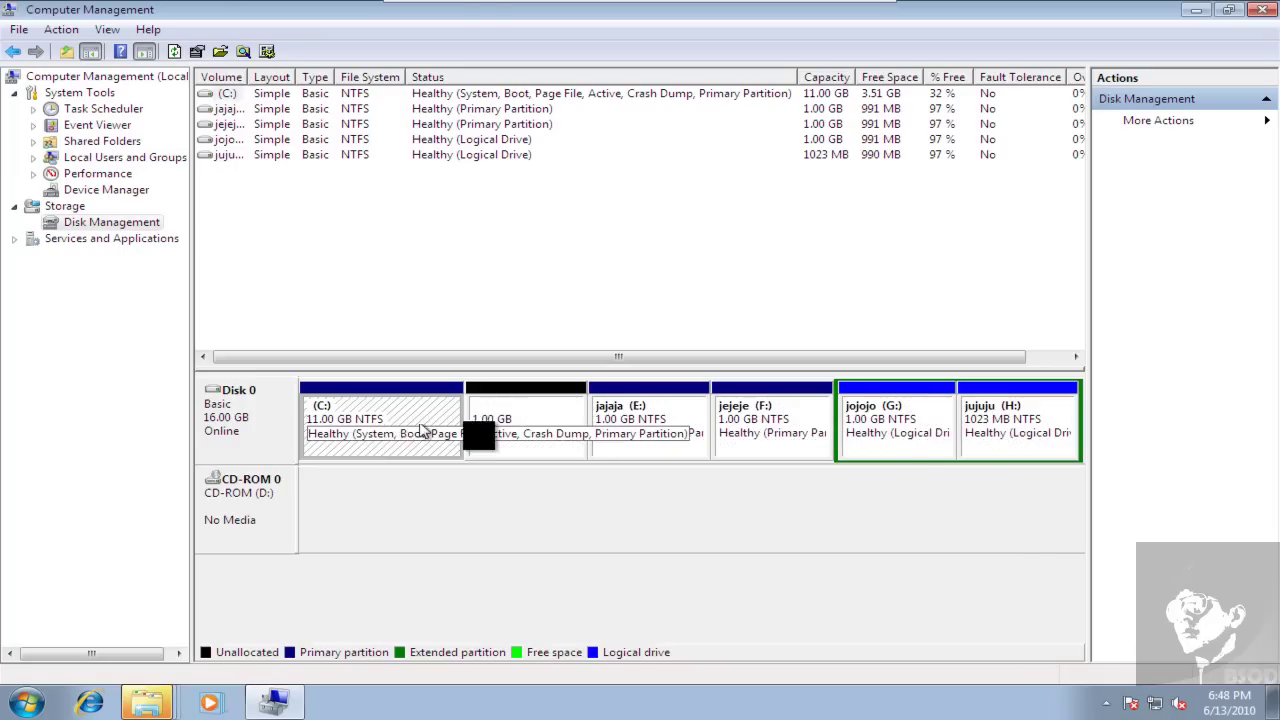
left_click(745, 425)
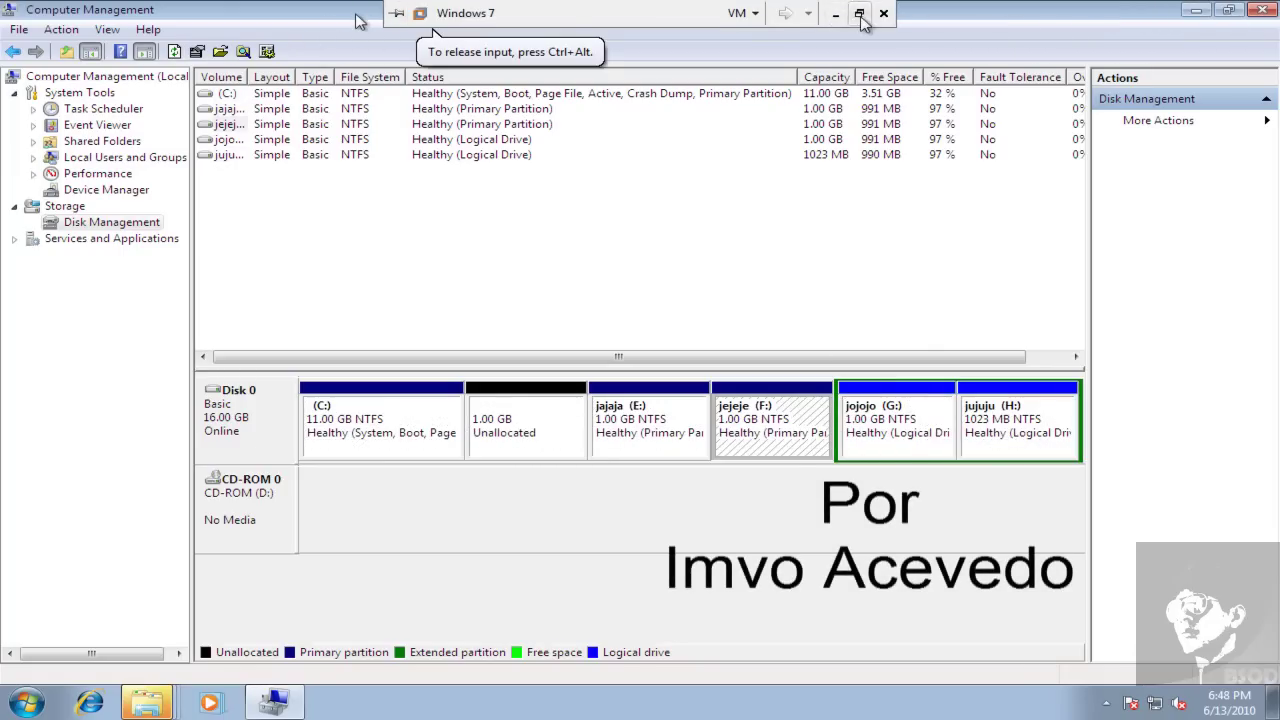
Take the Windows 7 virtual machine out of full screen, power it off and close VMware Workstation
left_click(866, 10)
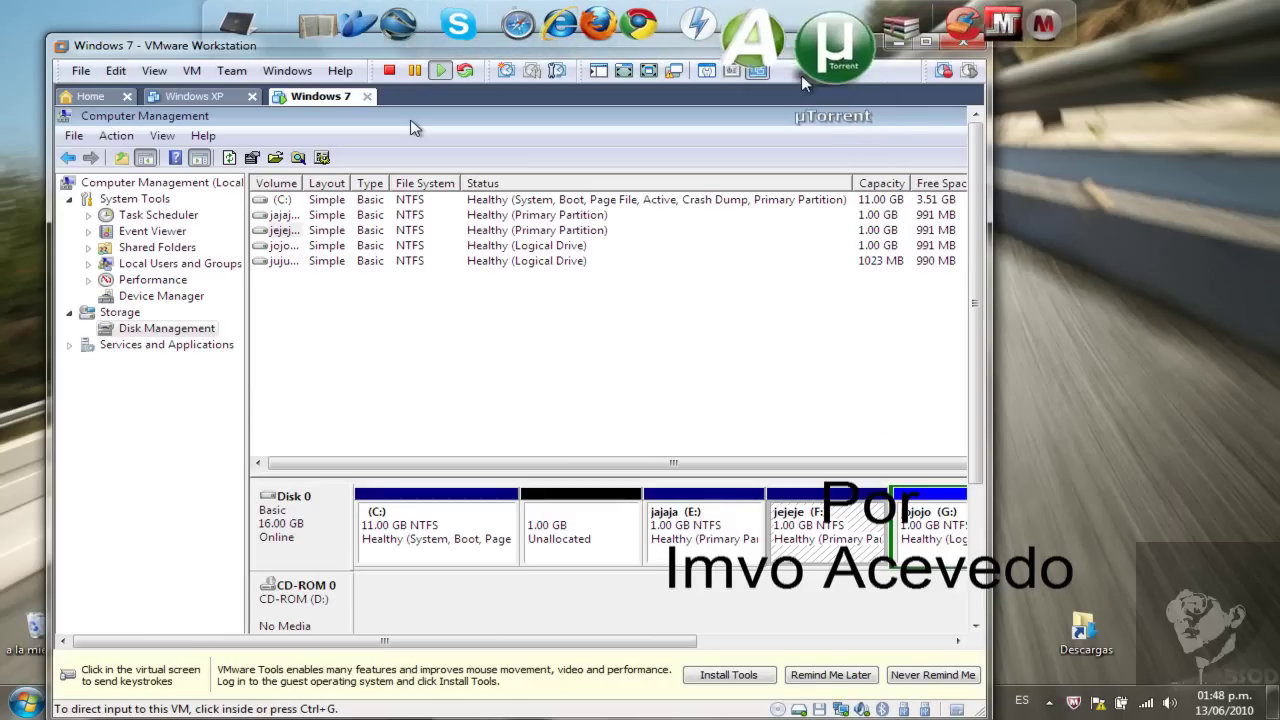
left_click(389, 72)
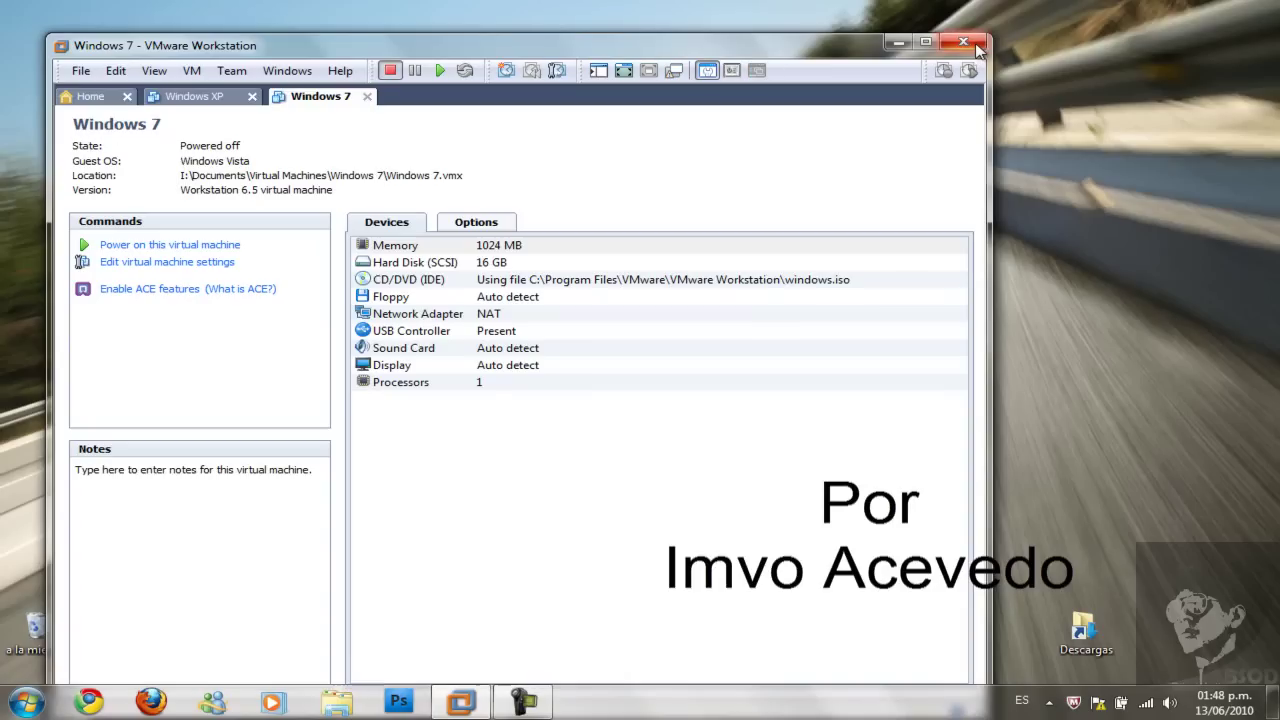
left_click(974, 43)
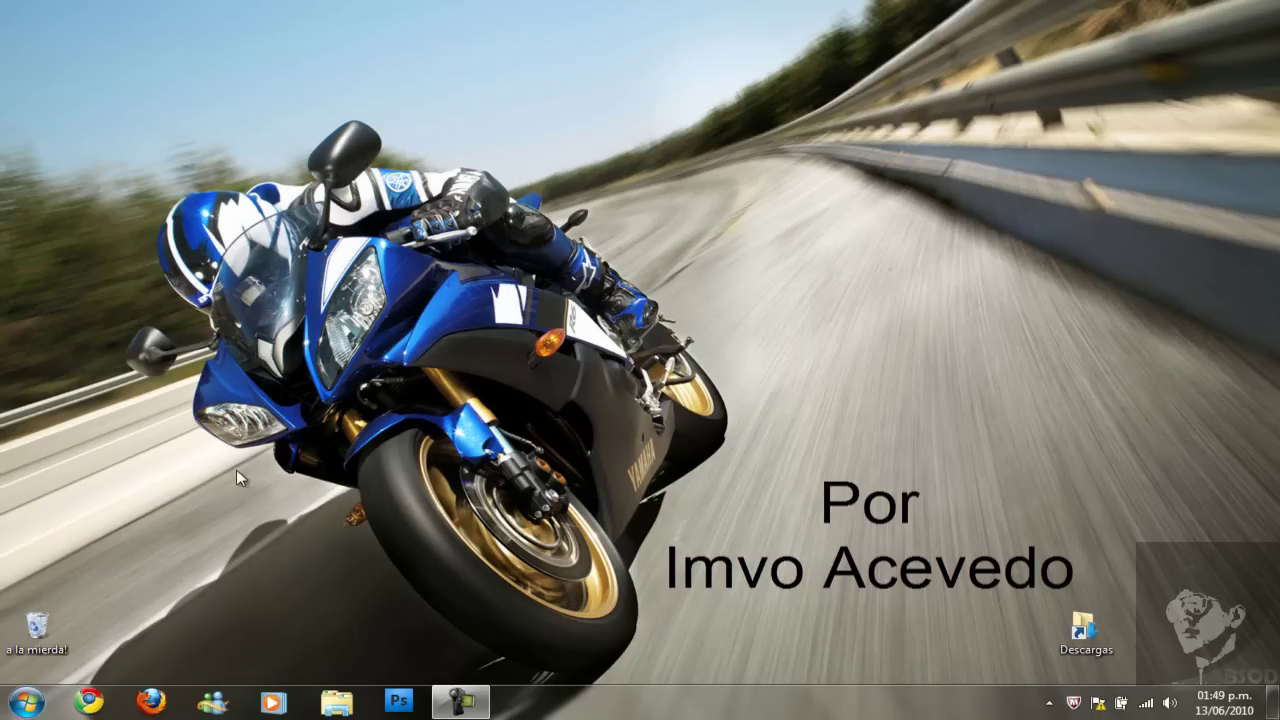
left_click(20, 705)
left_click(20, 705)
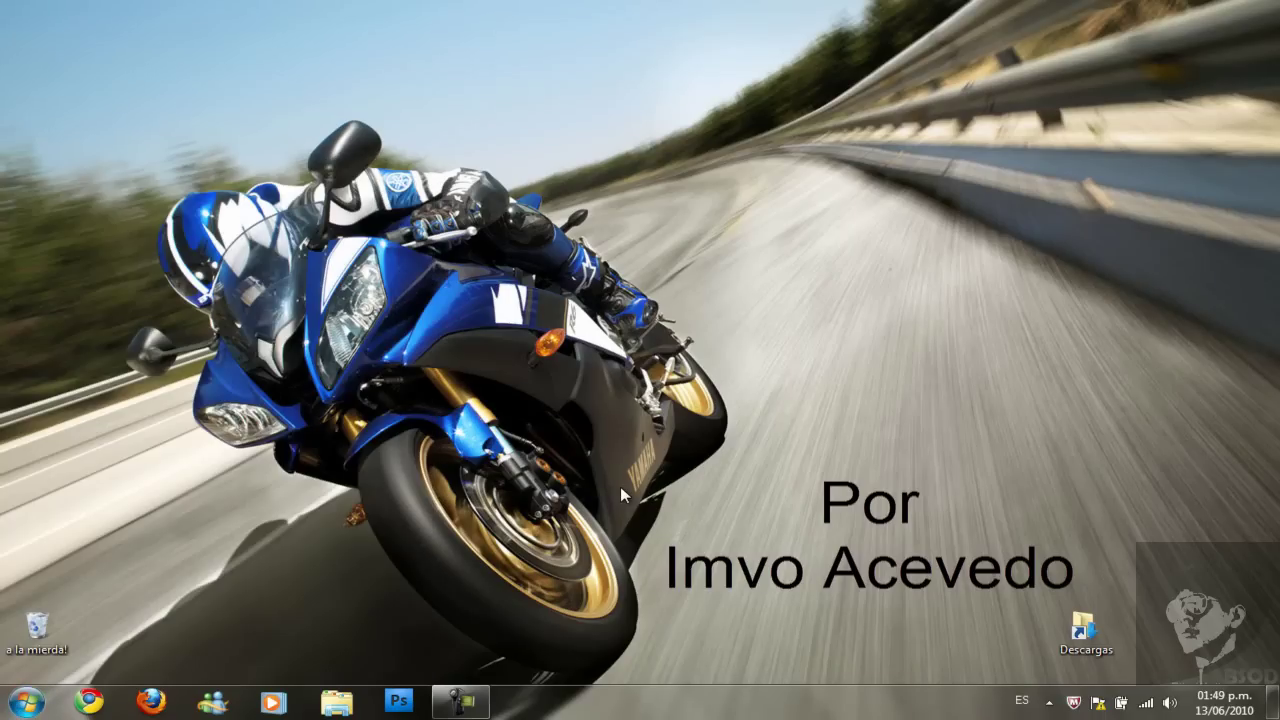
mouse_move(464, 692)
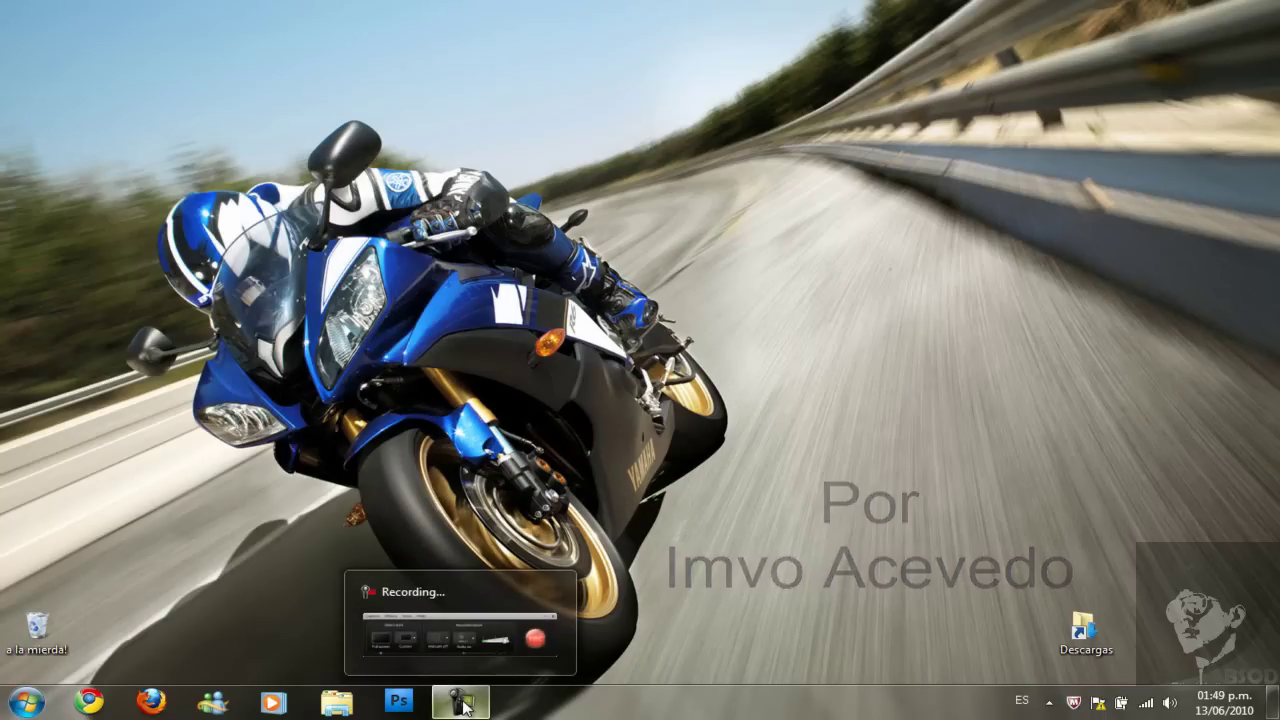